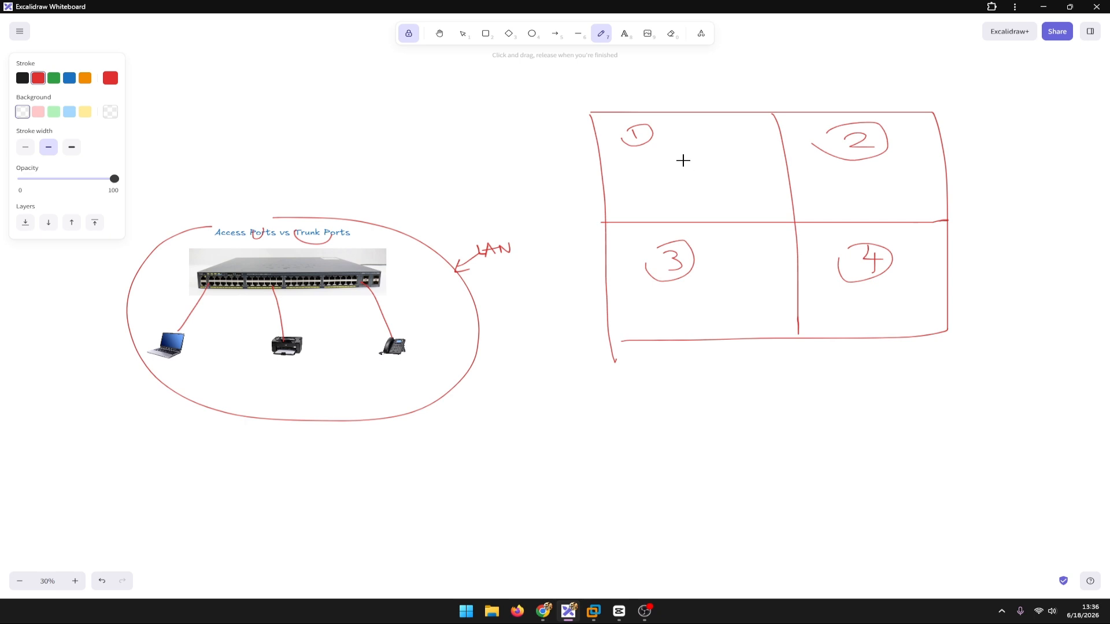
Step: Add freehand marks inside sections 1 and 2 of the divided floor sketch
left_click_drag(682, 160, 686, 168)
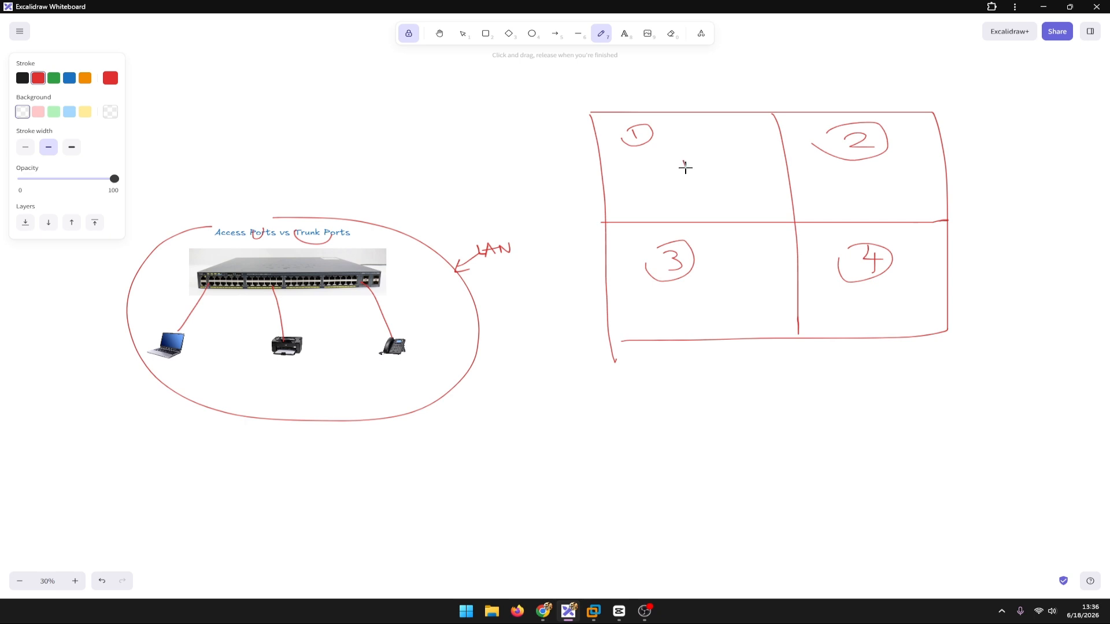
left_click(853, 188)
Step: Draw a green arrow pointing at the VLANS heading and add freehand strokes beneath it
left_click_drag(603, 98, 562, 123)
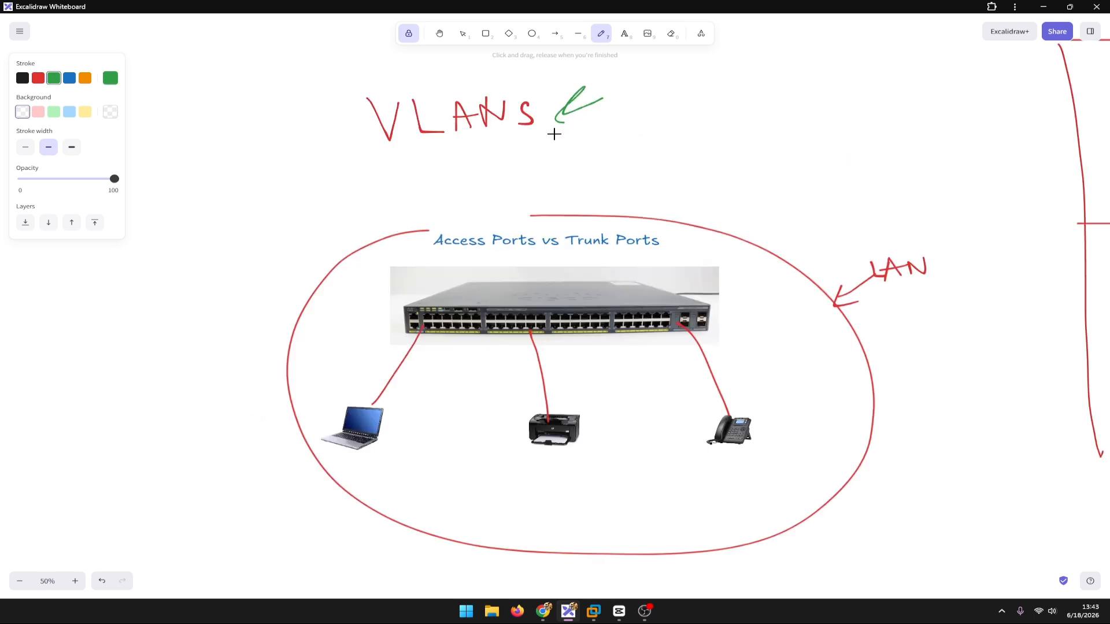
left_click_drag(478, 140, 479, 223)
left_click_drag(462, 193, 501, 197)
mouse_move(501, 145)
left_mouse_down()
mouse_move(556, 214)
mouse_move(565, 198)
left_mouse_up()
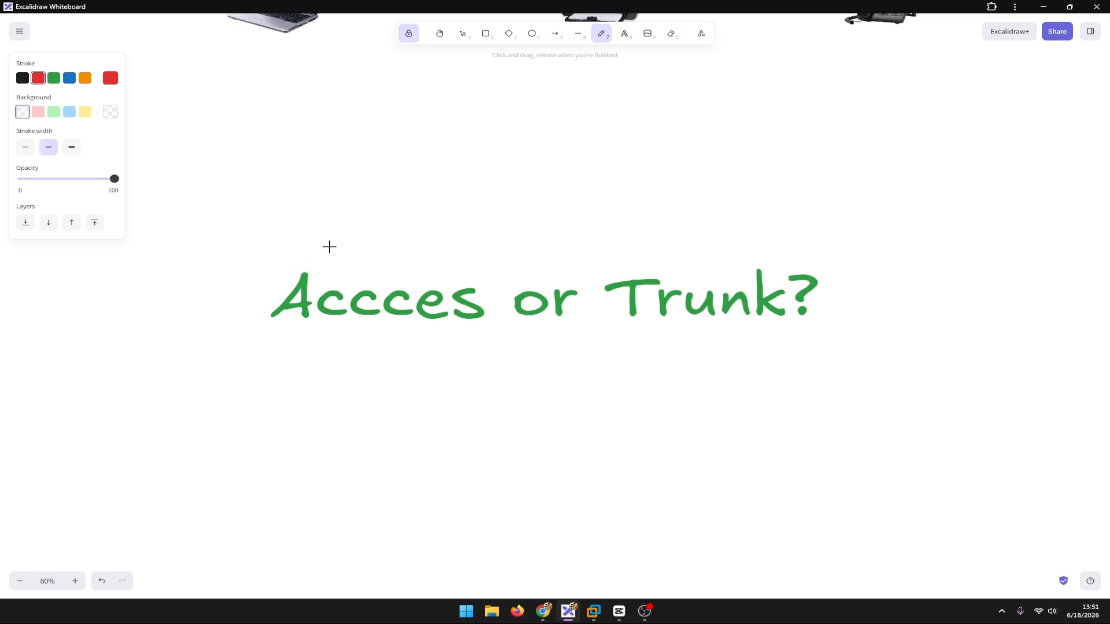
Step: Mark the words "Accces" and "Trunk?" with red freehand strokes
left_click_drag(330, 245, 500, 274)
left_click_drag(674, 256, 886, 335)
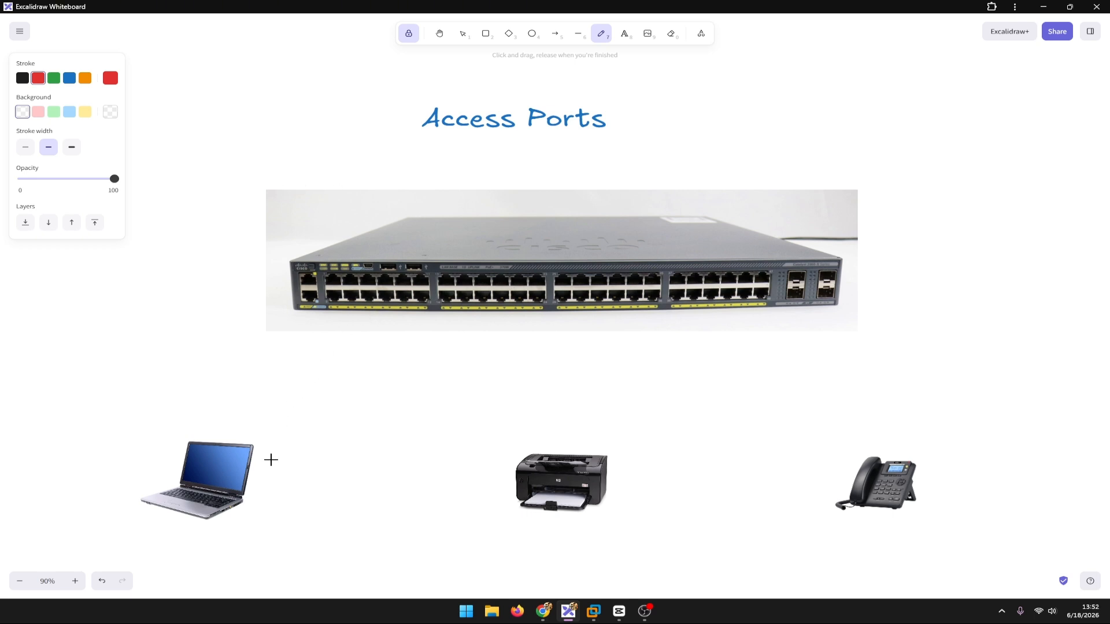
Step: Draw red freehand cables from the laptop, printer and phone to separate ports on the Access Ports switch
mouse_move(251, 484)
left_mouse_down()
mouse_move(347, 335)
mouse_move(350, 303)
left_mouse_up()
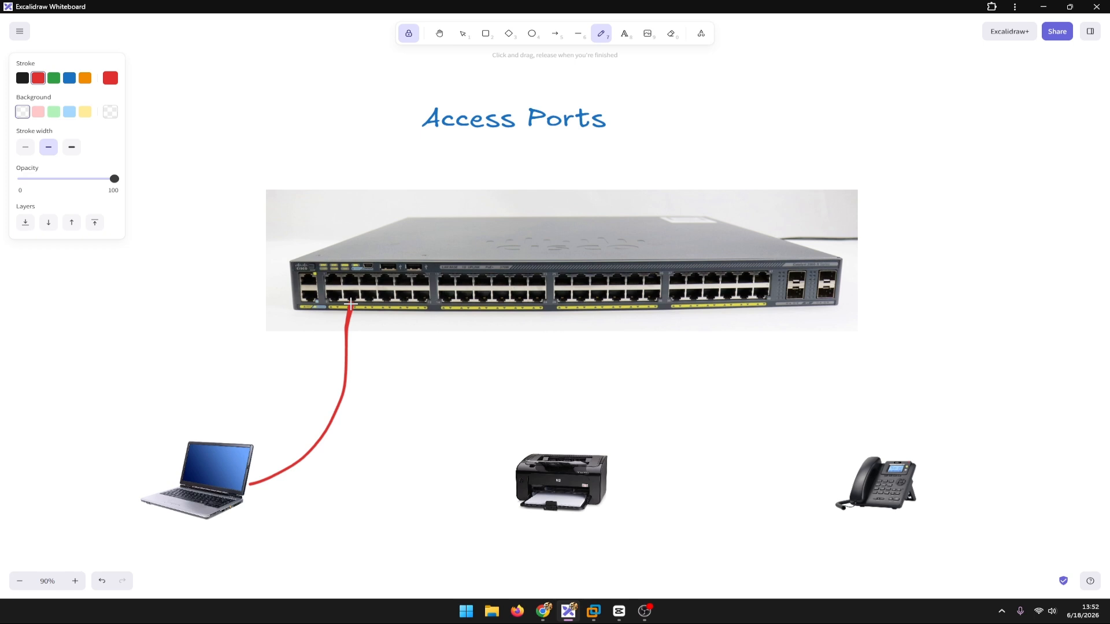
mouse_move(546, 450)
left_mouse_down()
mouse_move(541, 323)
mouse_move(524, 301)
left_mouse_up()
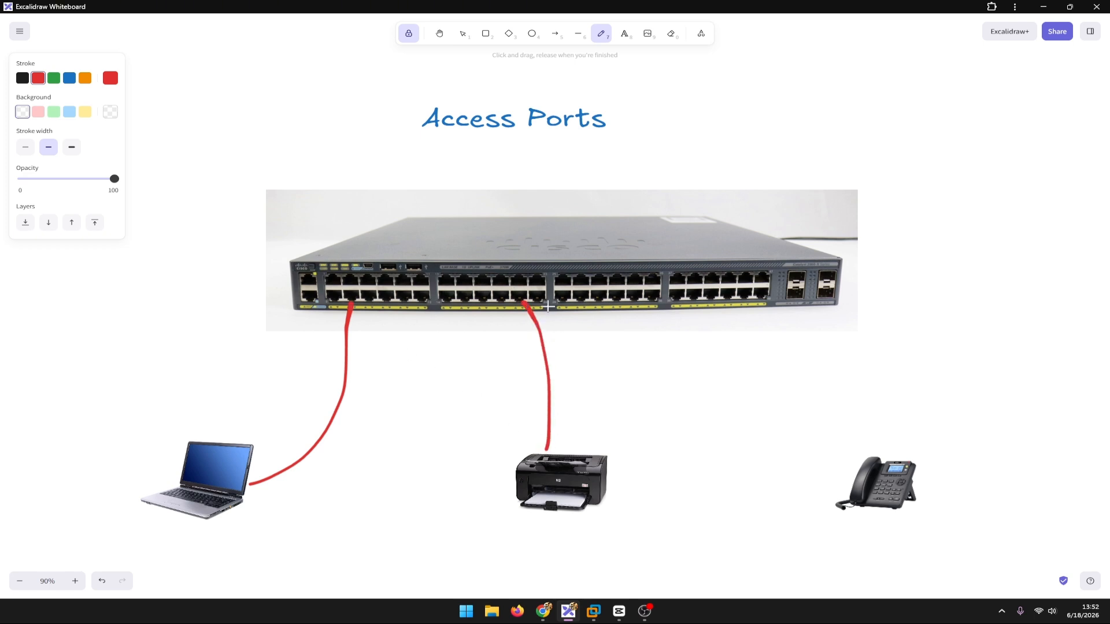
left_click_drag(865, 454, 696, 298)
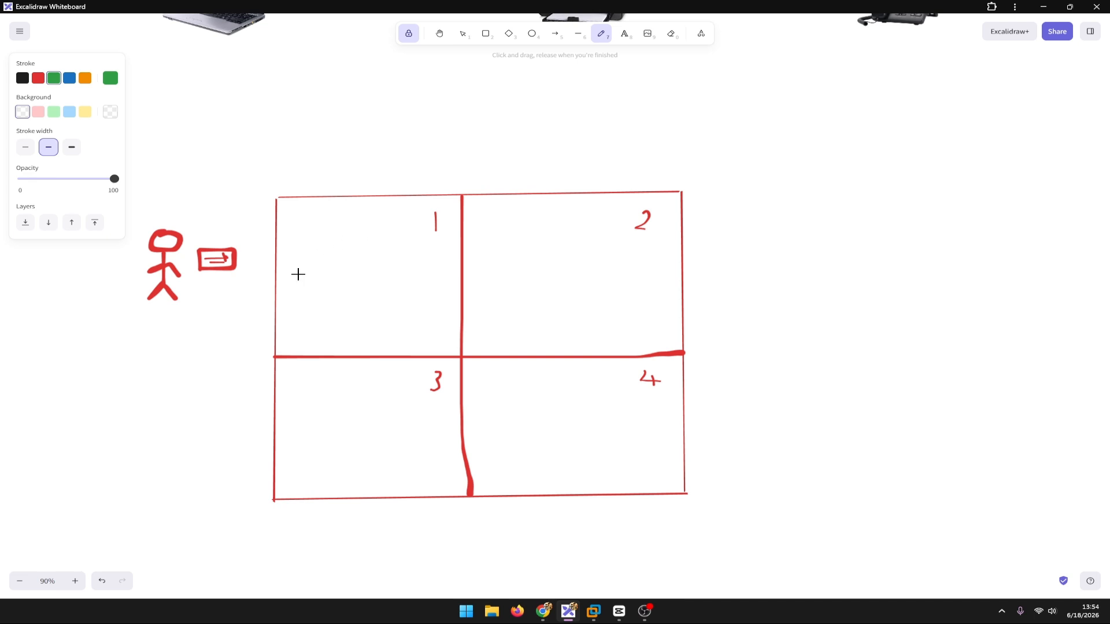
Step: Draw a green arrow from beside the stick figure into room 1 of the floor sketch
left_click_drag(248, 299, 338, 306)
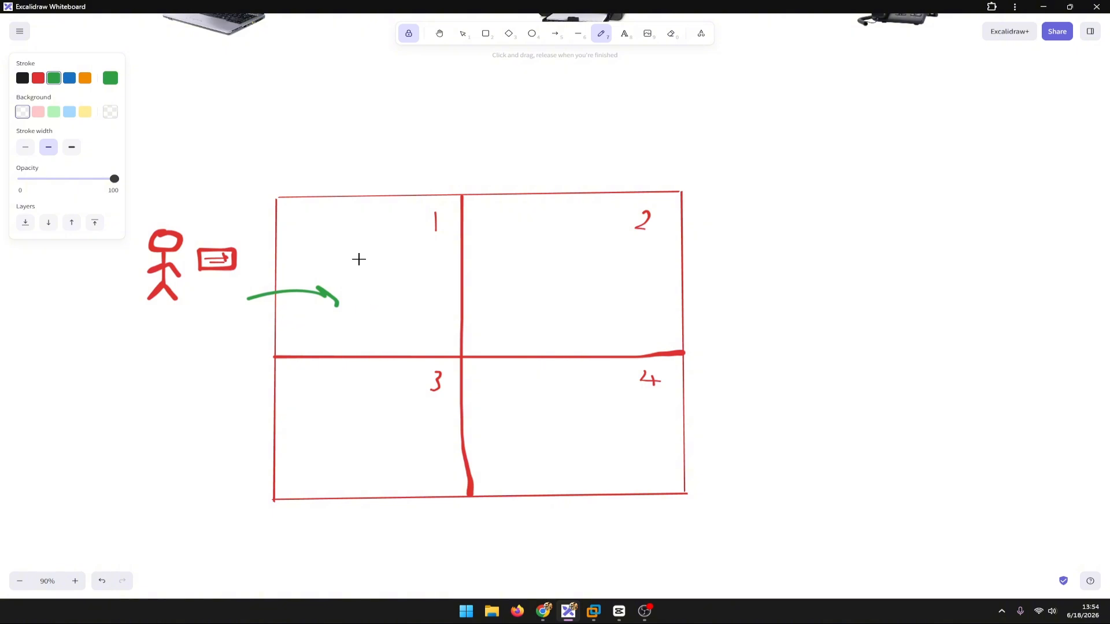
Step: Review the notes relating device, VLAN and switch port to the office analogy, and the one-device, one-VLAN summary
key("h")
mouse_move(896, 224)
left_mouse_down()
mouse_move(647, 384)
mouse_move(94, 620)
mouse_move(79, 615)
left_mouse_up()
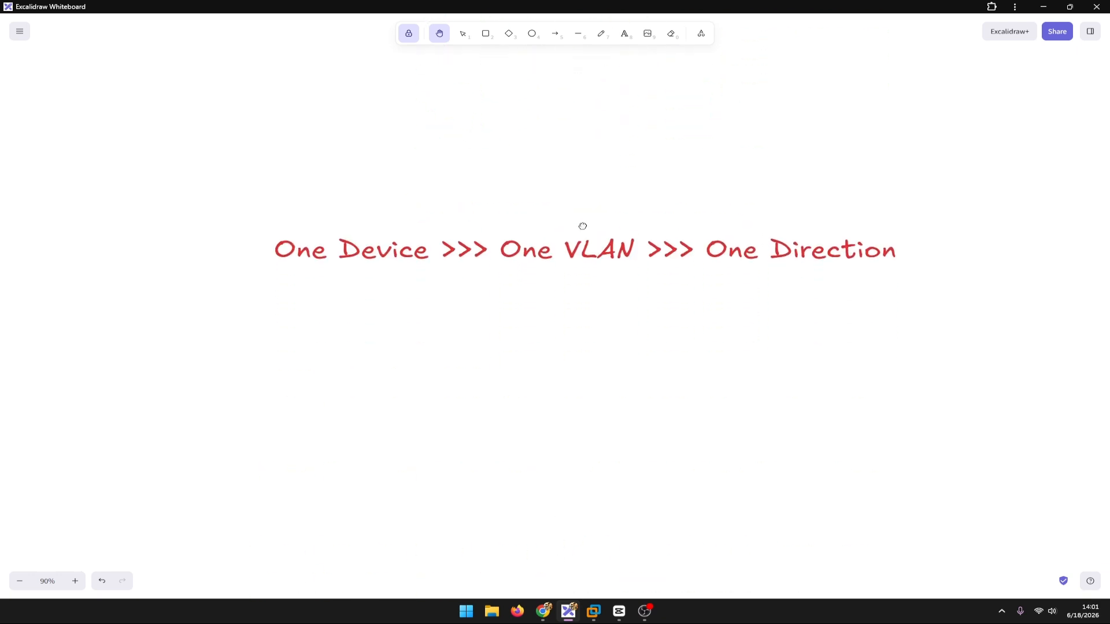
left_click_drag(583, 225, 582, 218)
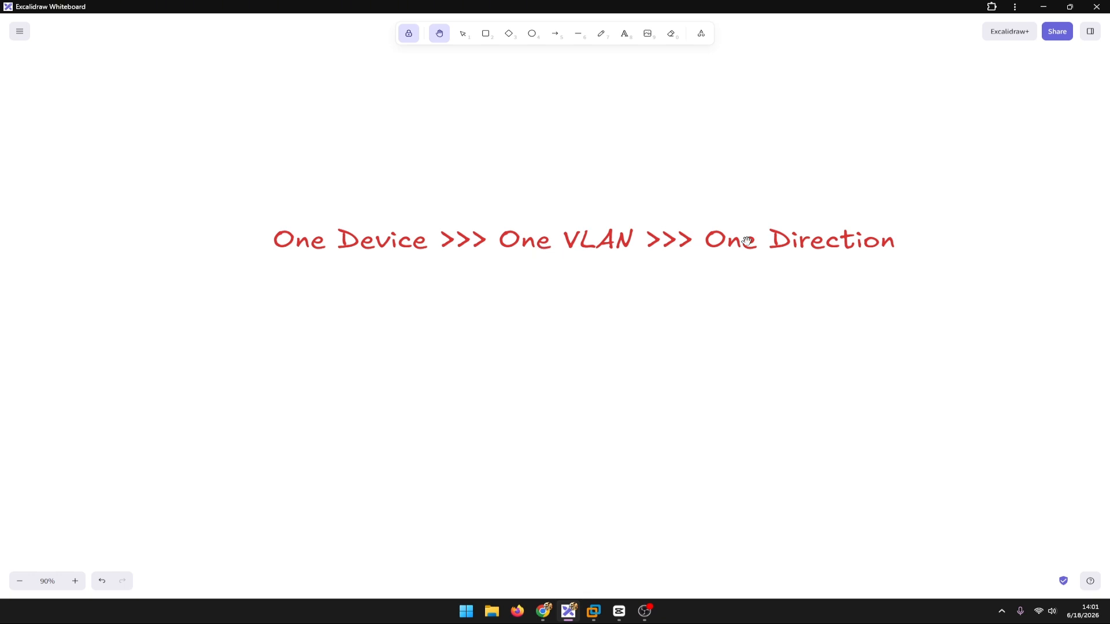
key("alt+Tab")
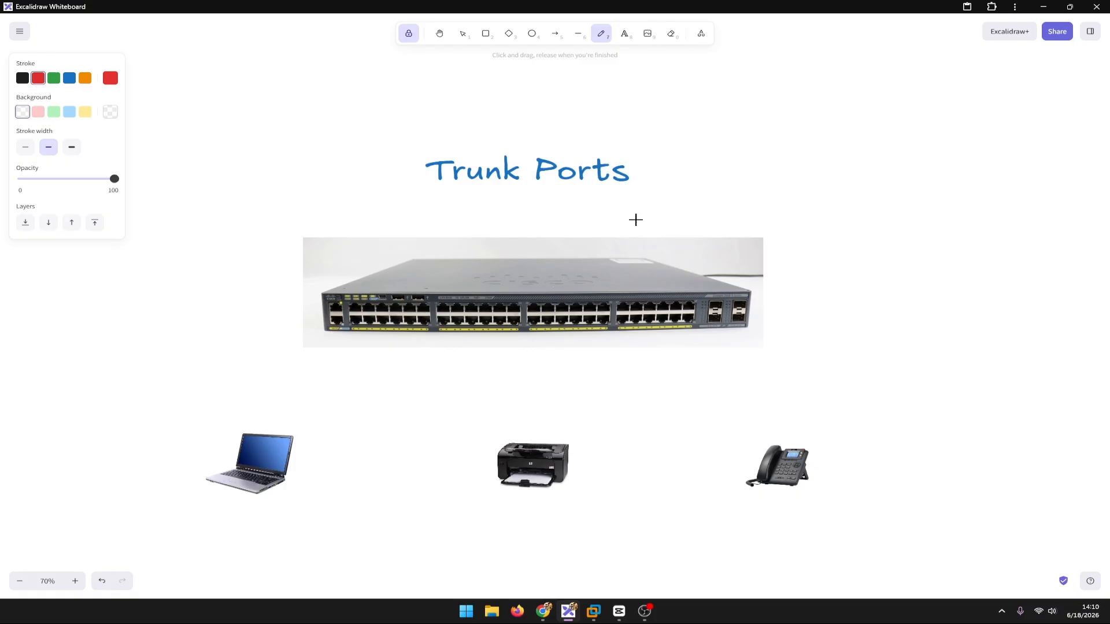
Step: Mark the Trunk Ports heading in red and label the S1–S2 trunk link with a circled 1 and an arrow
mouse_move(680, 145)
left_mouse_down()
mouse_move(397, 238)
mouse_move(625, 217)
left_mouse_up()
mouse_move(1022, 179)
left_mouse_down()
mouse_move(470, 396)
mouse_move(272, 461)
left_mouse_up()
left_click_drag(915, 134, 921, 176)
mouse_move(905, 151)
left_mouse_down()
mouse_move(910, 133)
mouse_move(675, 317)
mouse_move(713, 305)
left_mouse_up()
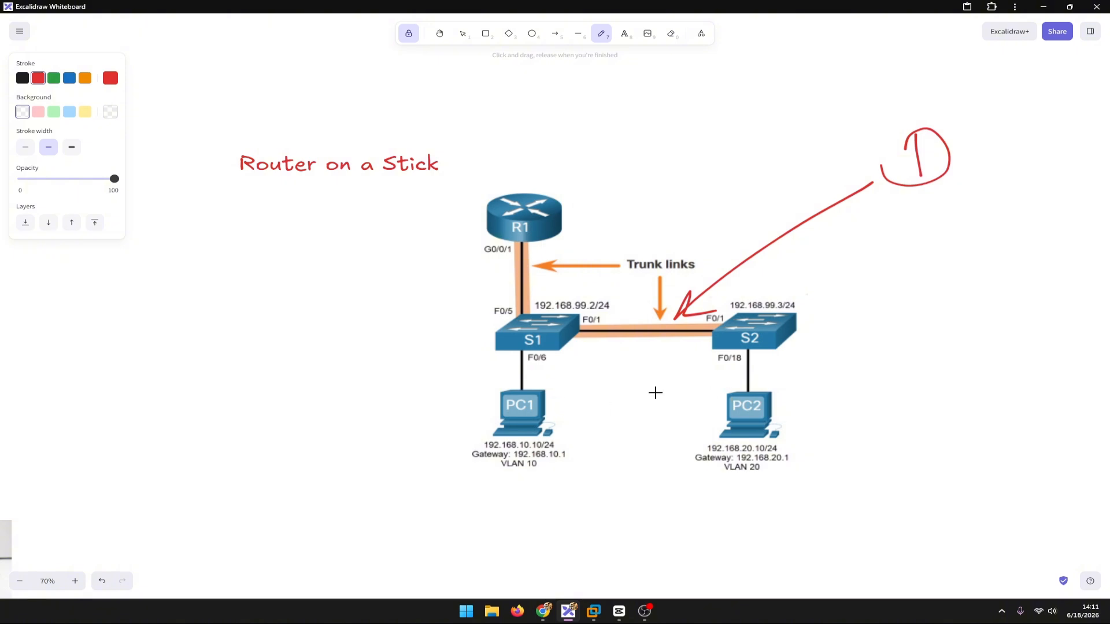
Step: Draw a circled 2 above the Router on a Stick title and an arrow from the title to router R1
mouse_move(369, 100)
left_mouse_down()
mouse_move(347, 108)
mouse_move(373, 110)
left_mouse_up()
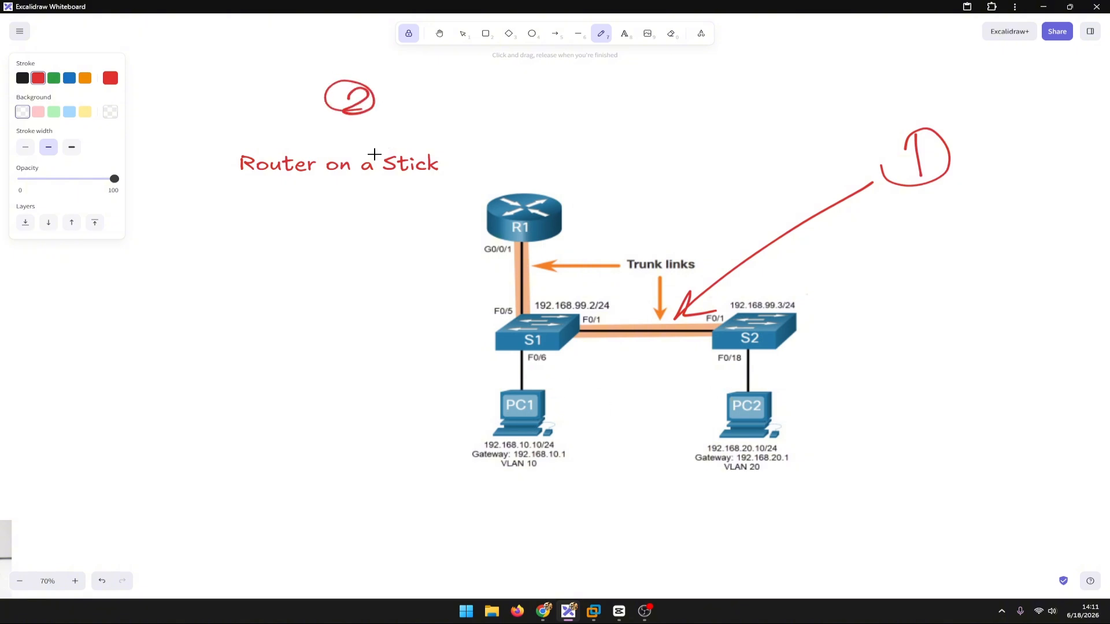
mouse_move(434, 169)
left_mouse_down()
mouse_move(491, 194)
mouse_move(496, 183)
left_mouse_up()
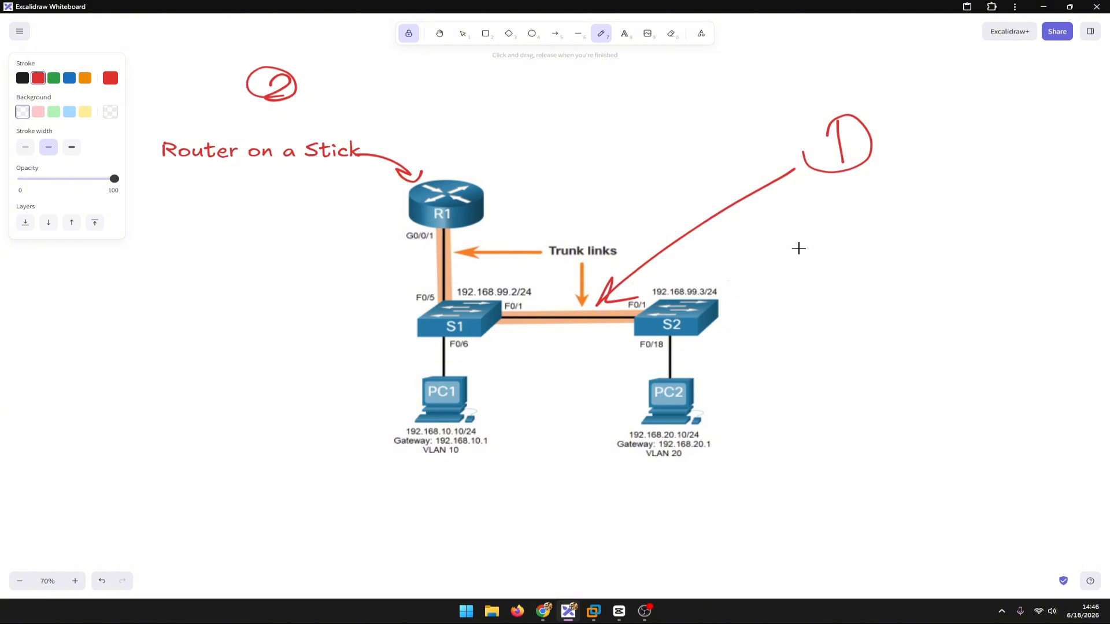
mouse_move(462, 495)
left_mouse_down()
mouse_move(439, 523)
mouse_move(462, 538)
mouse_move(515, 506)
mouse_move(550, 524)
mouse_move(614, 521)
mouse_move(652, 537)
left_mouse_up()
left_click(569, 522)
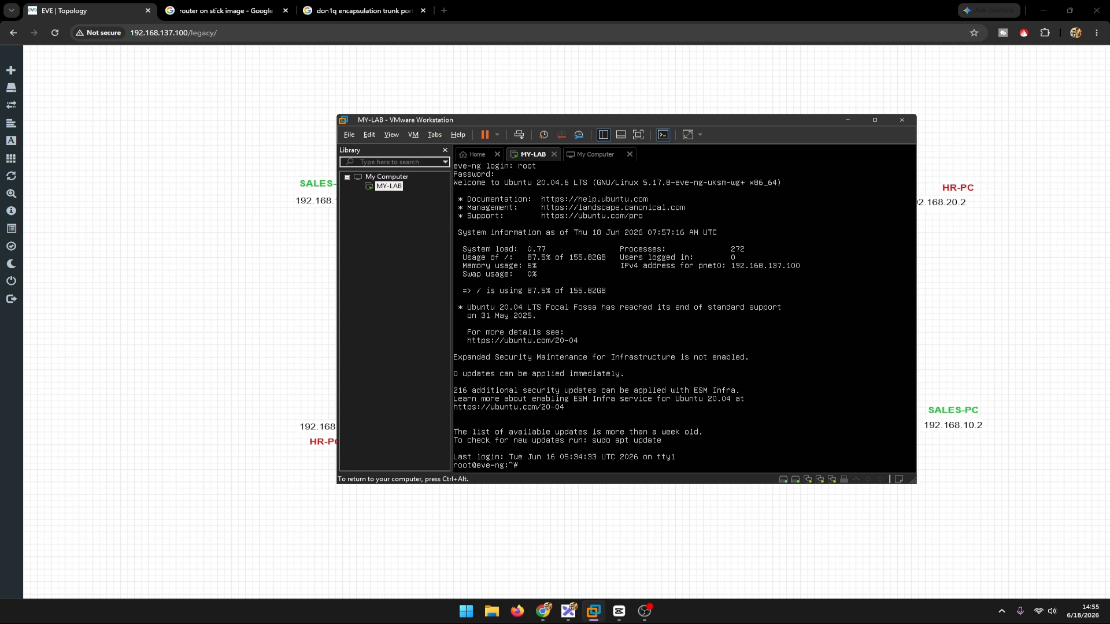
Step: Switch to the EVE topology in the browser and open SW1's console in the SSH, Telnet and Rlogin client
key("alt+Tab")
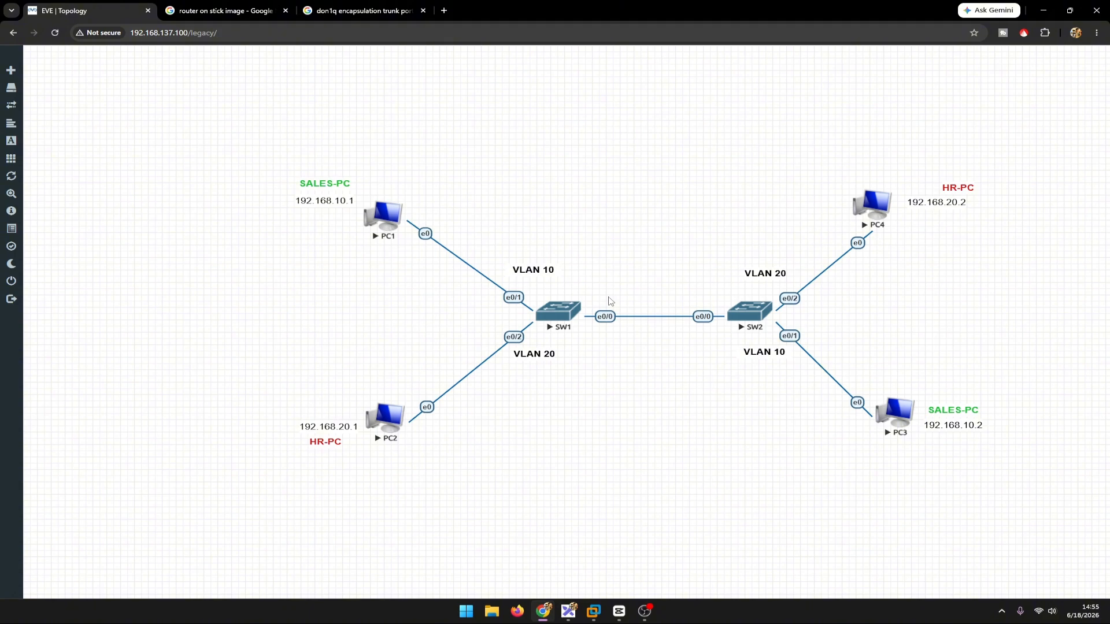
left_click(553, 320)
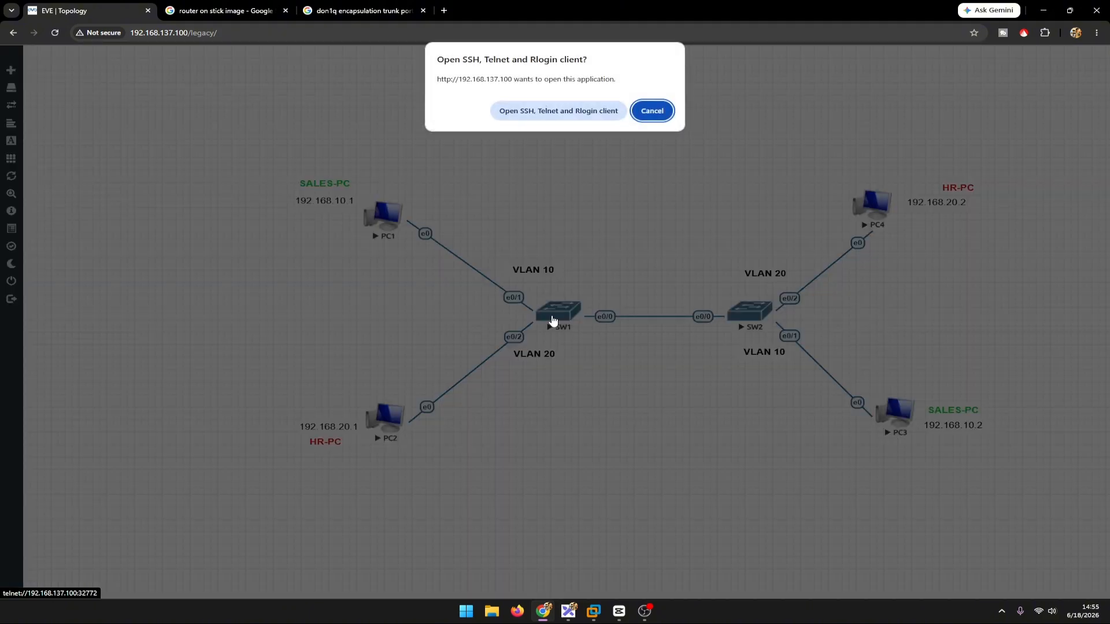
left_click(577, 113)
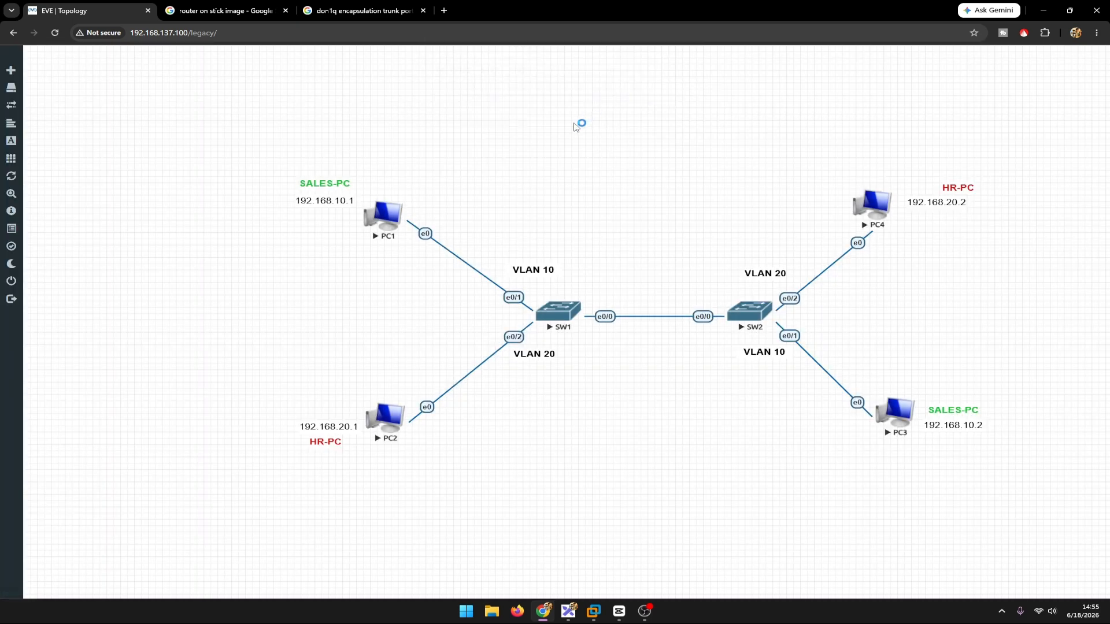
Step: Enter privileged mode on SW1 with en and start global configuration with configure terminal
type("en")
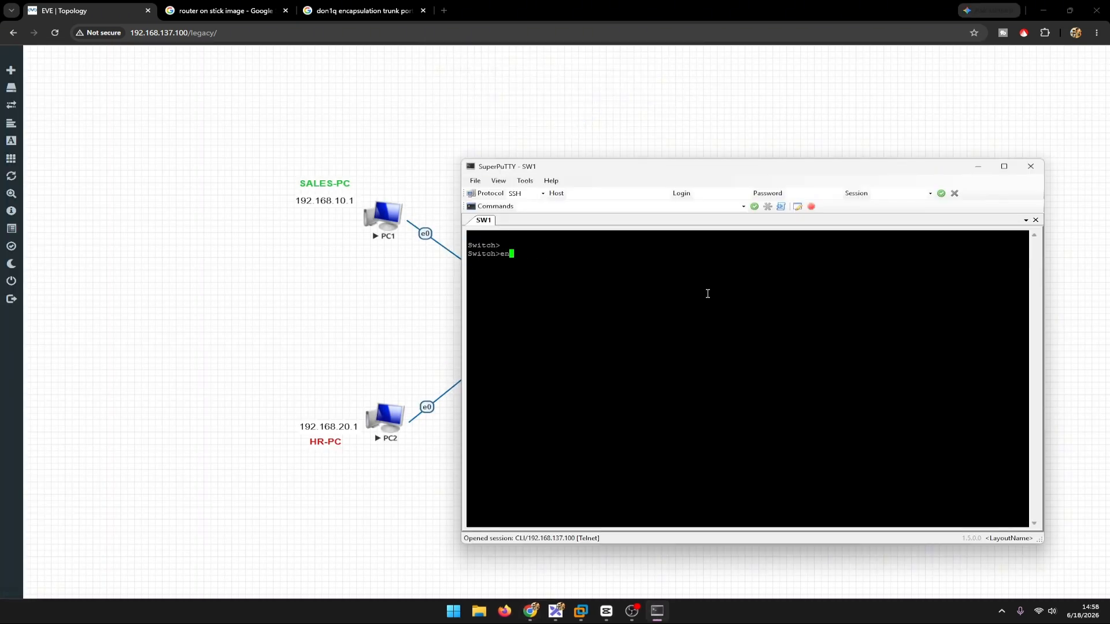
key("Return")
type("con")
key("Tab")
type("f")
key("Tab")
type("t")
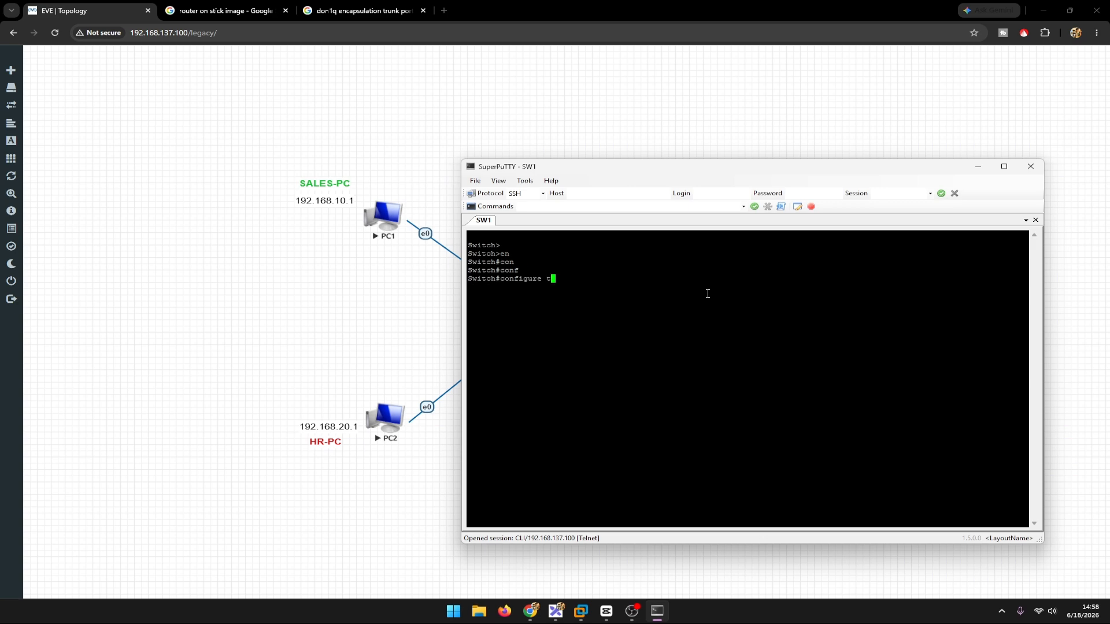
key("Tab")
key("Return")
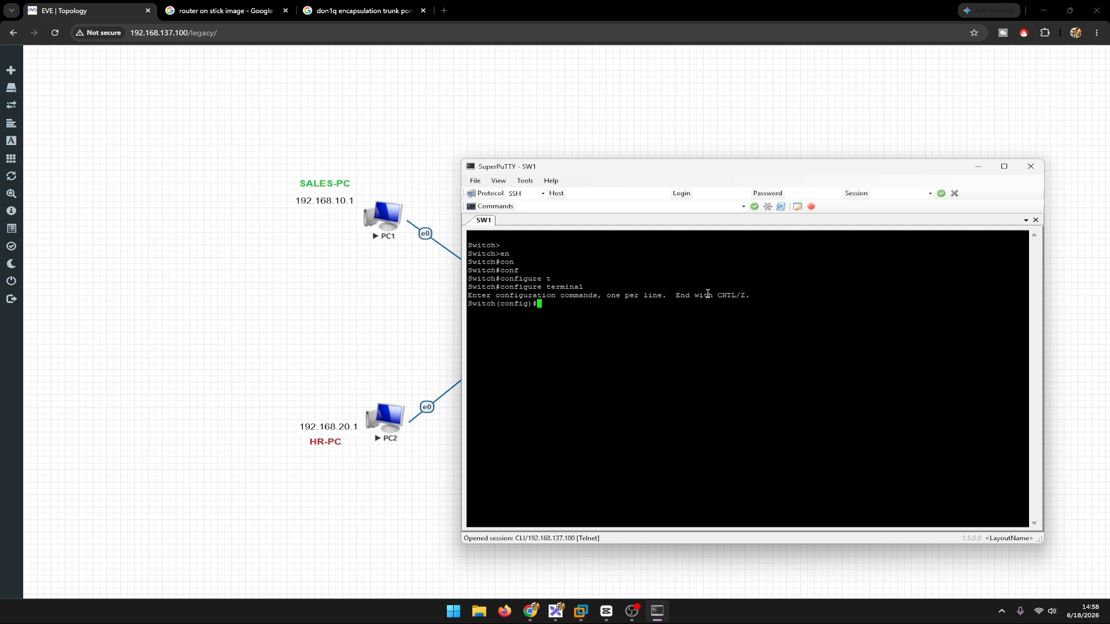
Step: Create VLAN 10 on SW1, name it SALES and exit VLAN configuration
type("vlan 10")
key("Return")
type("name SAL")
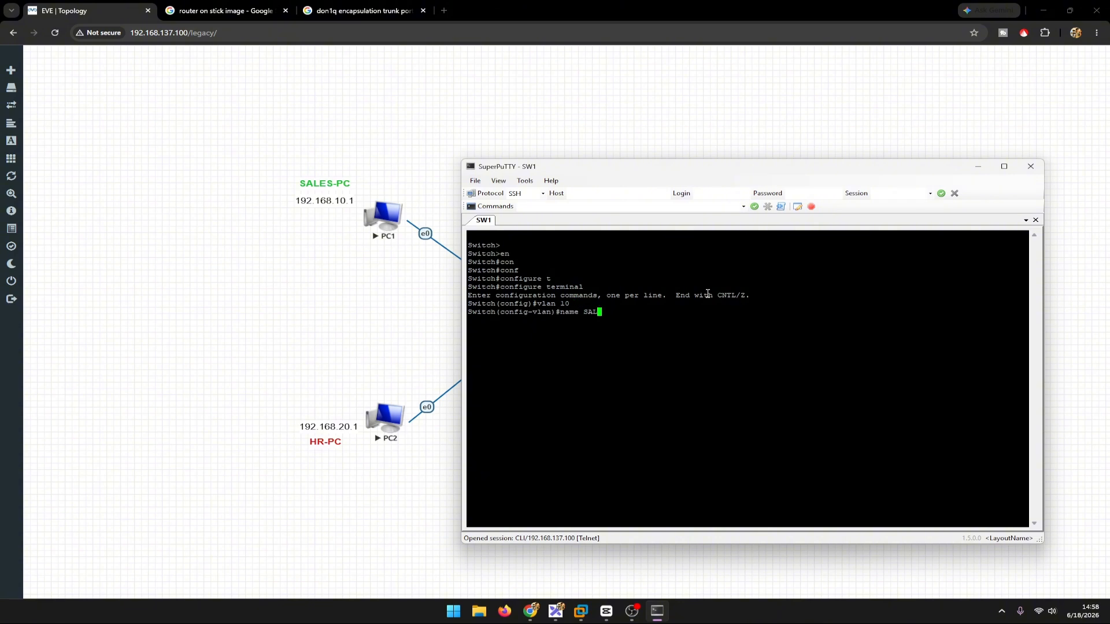
type("ES")
key("Return")
type("exit")
key("Return")
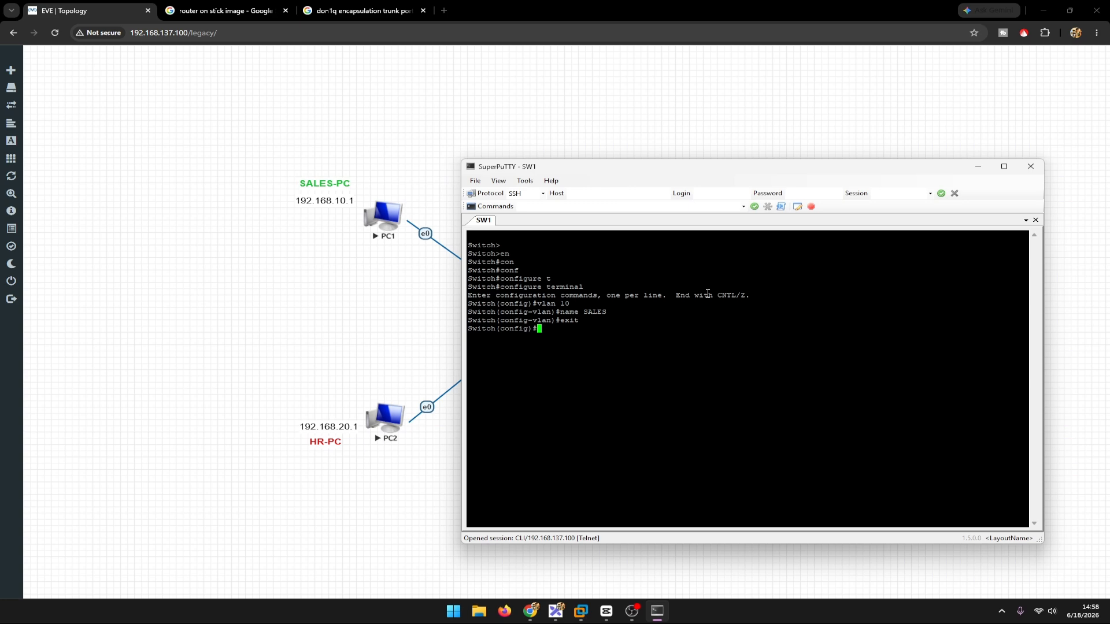
Step: Create VLAN 20 on SW1, name it HR and exit VLAN configuration
type("vla")
key("Tab")
type("20")
key("Return")
type("n")
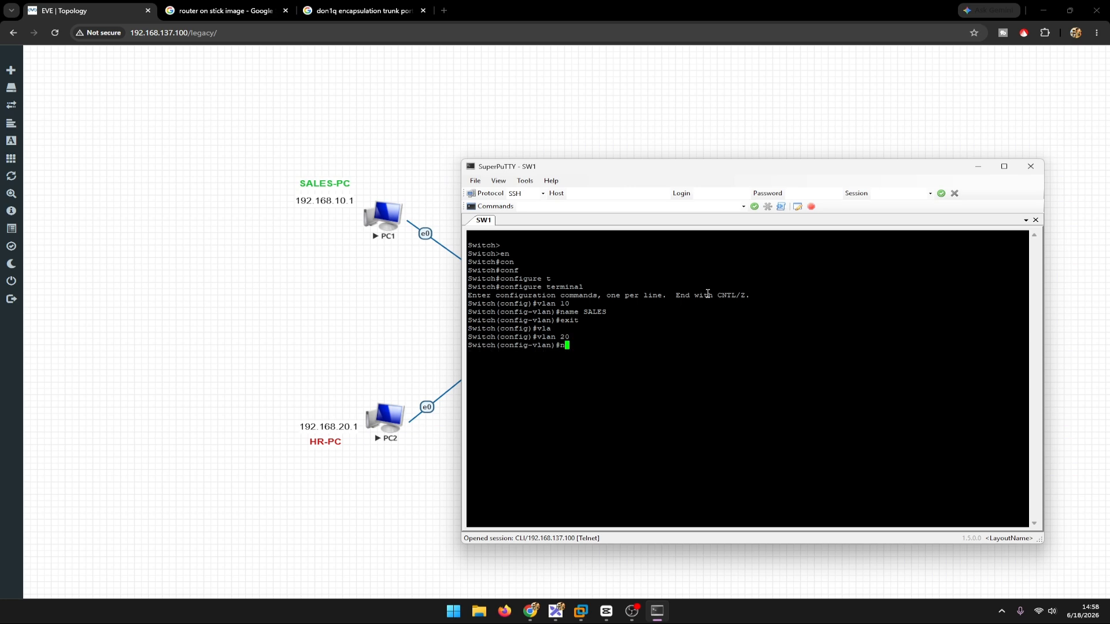
type("ame HR")
key("Return")
left_click_drag(524, 168, 648, 161)
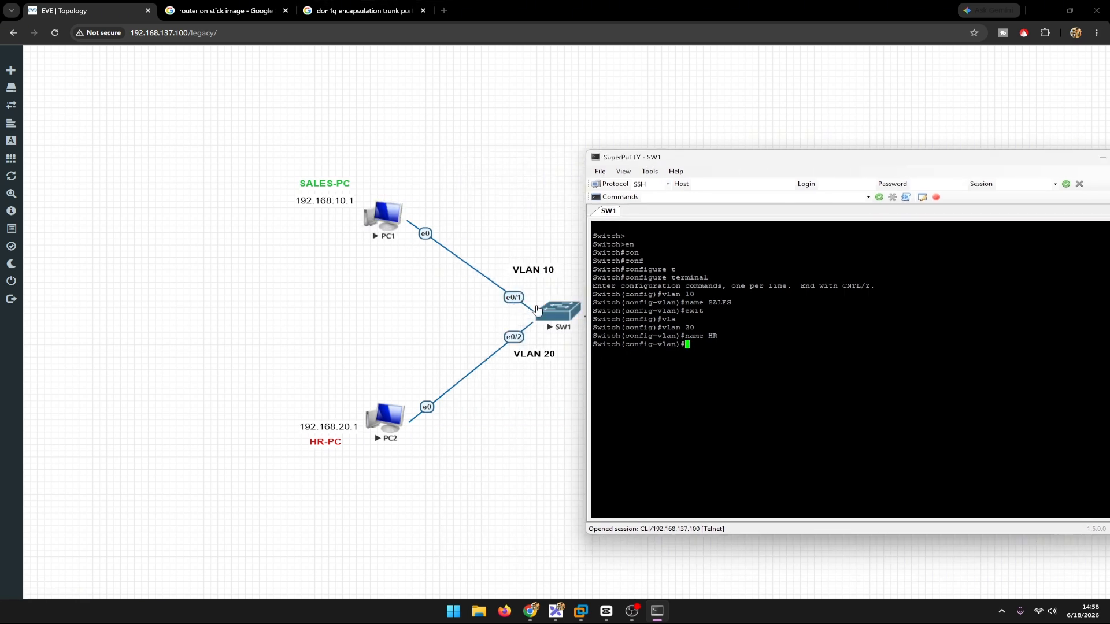
type("exit")
key("Return")
Step: Enter interface ethernet 0/1 on SW1 and set it to access mode with switchport mode access
type("in")
key("Tab")
type("eth")
key("Tab")
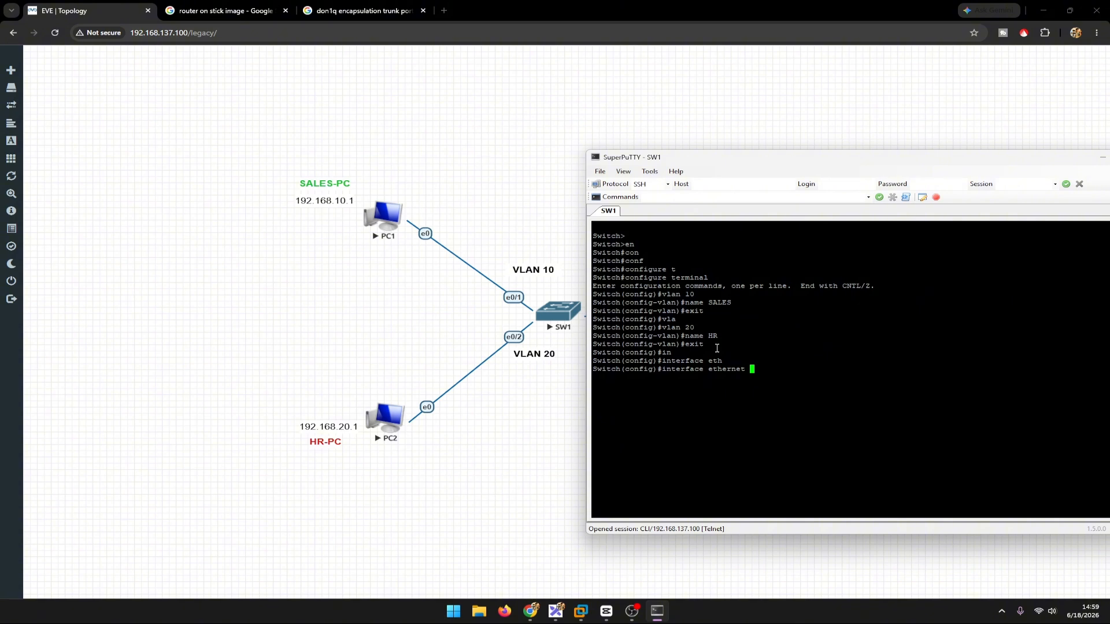
type("0/1")
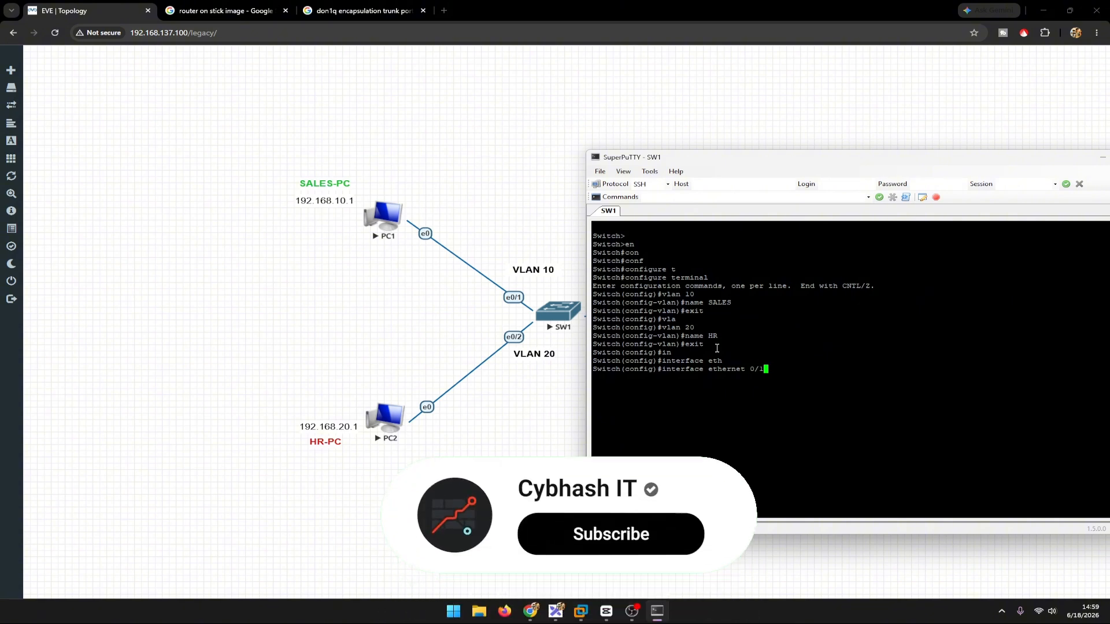
key("Return")
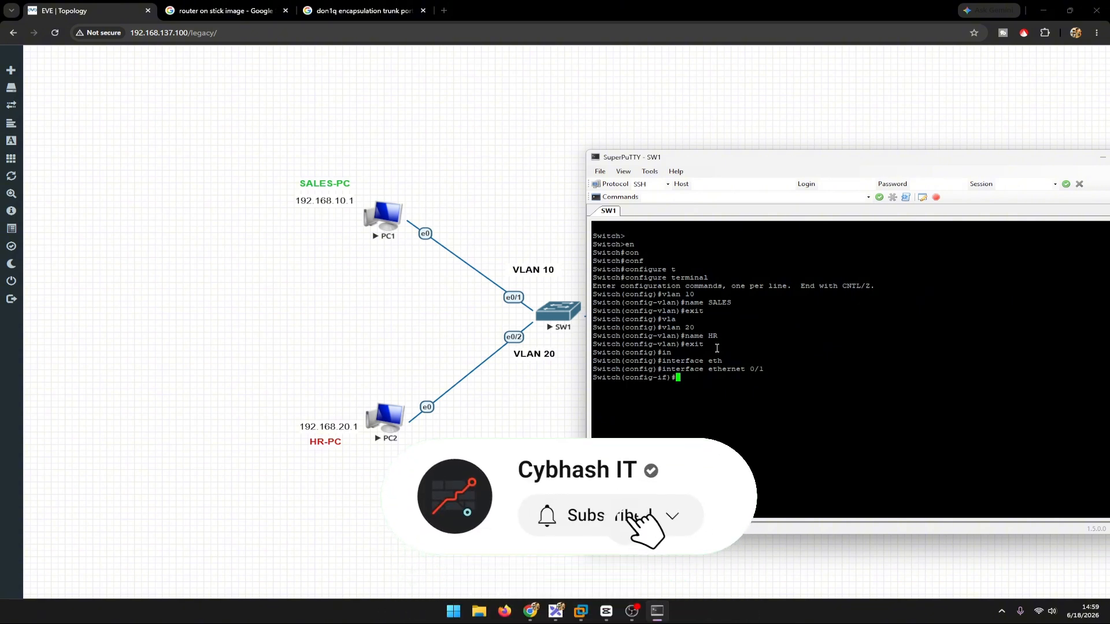
type("swi")
key("Tab")
type("mo")
key("Tab")
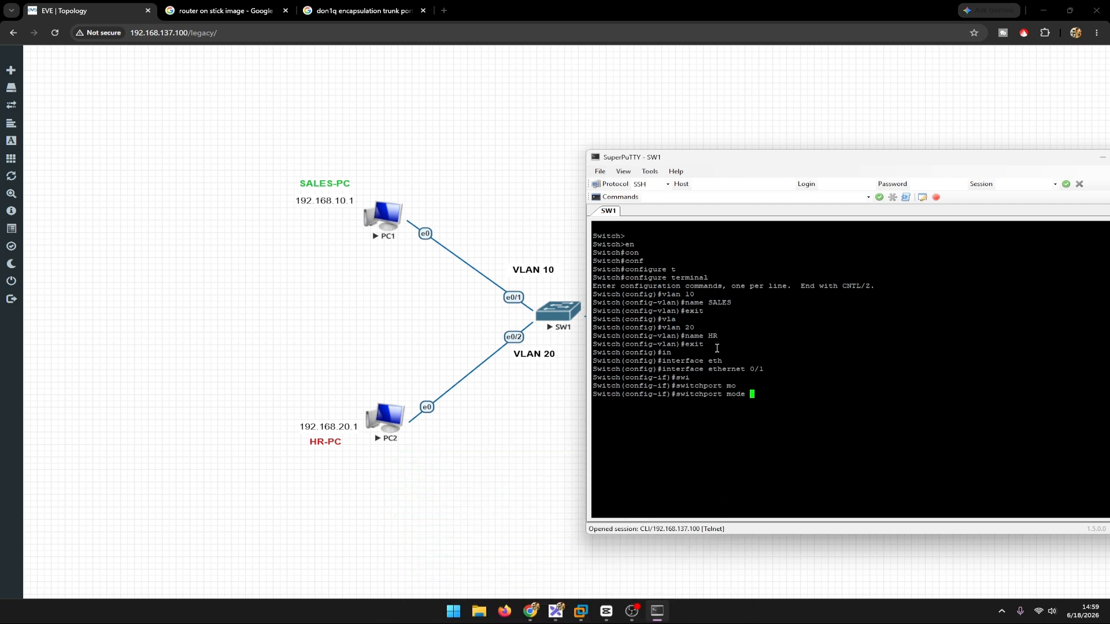
type("acc")
key("Tab")
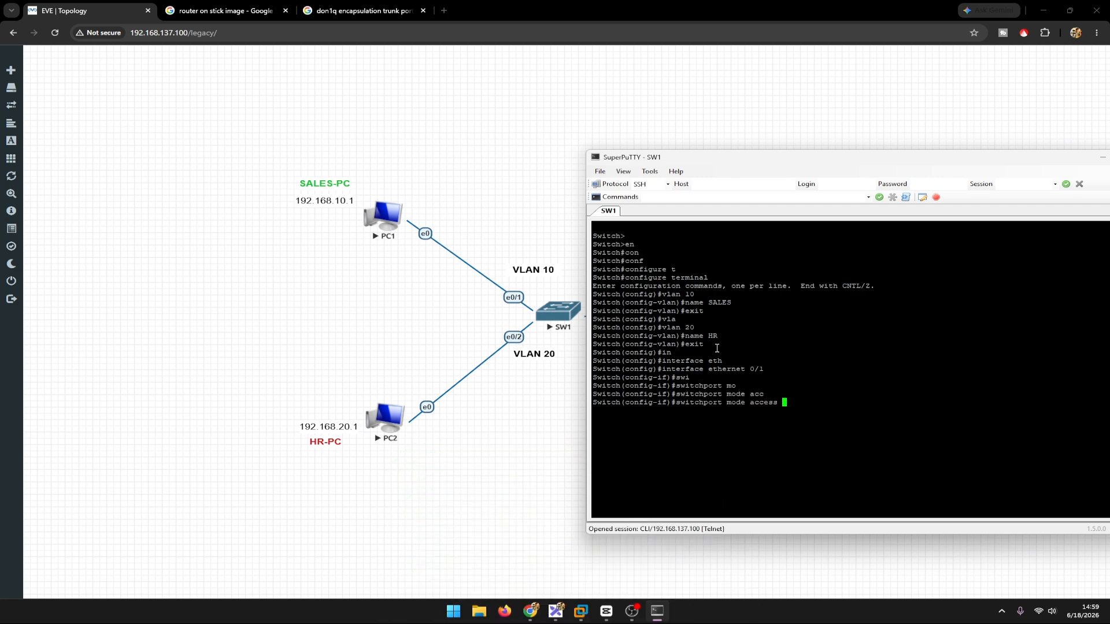
key("Return")
Step: Assign ethernet 0/1 to VLAN 10 with switchport access vlan 10
type("de")
key("BackSpace")
key("BackSpace")
type("sw")
key("Tab")
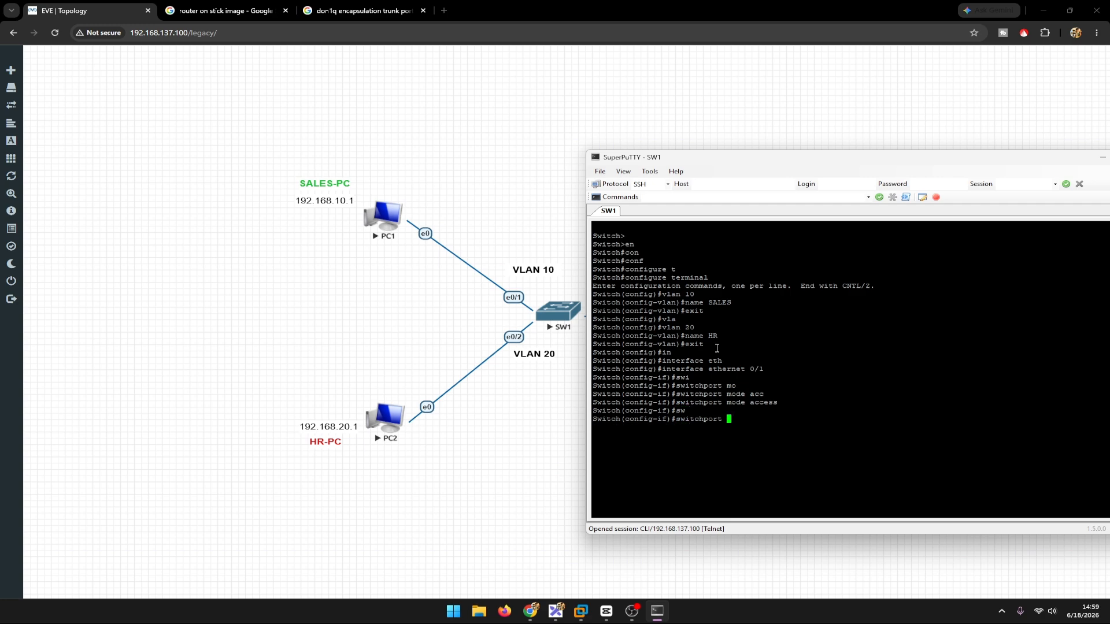
type("acc")
key("Tab")
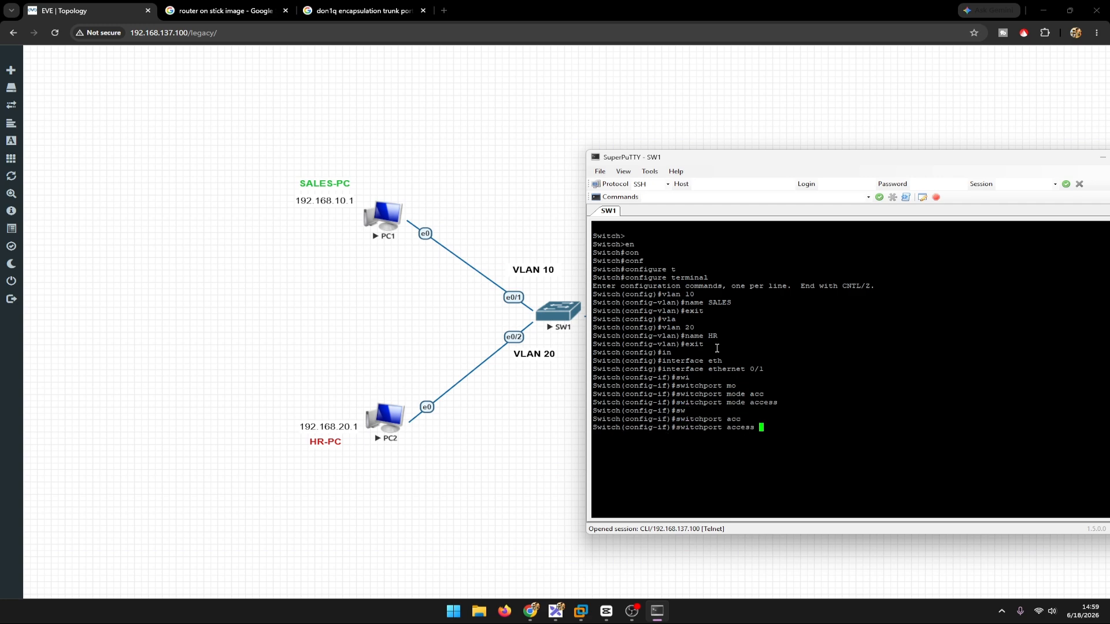
type("vla")
key("Tab")
type("10")
key("Return")
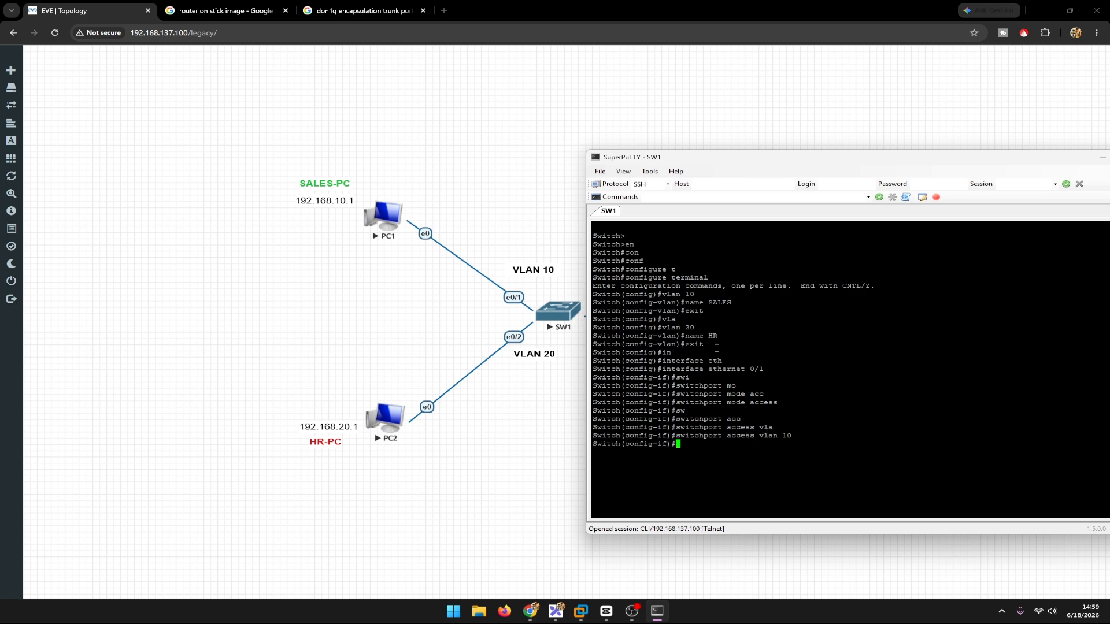
Step: Set the description of ethernet 0/1 to PC-1-Sales and exit interface configuration
type("des")
key("Tab")
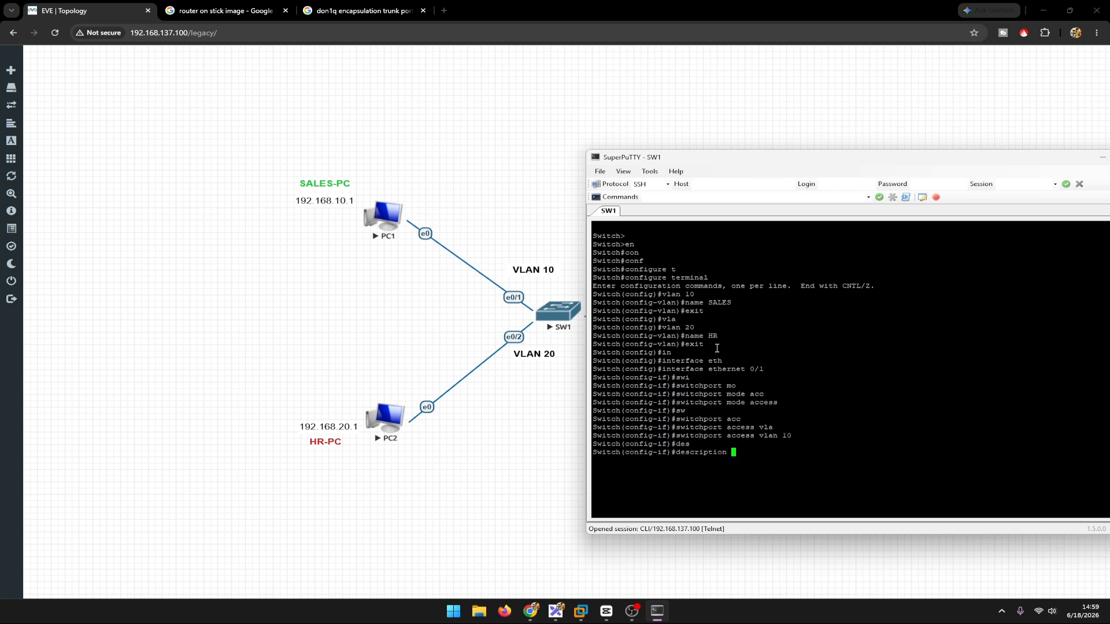
type("PC-1")
key("BackSpace")
type("-Sales")
key("Return")
type("exit")
key("Return")
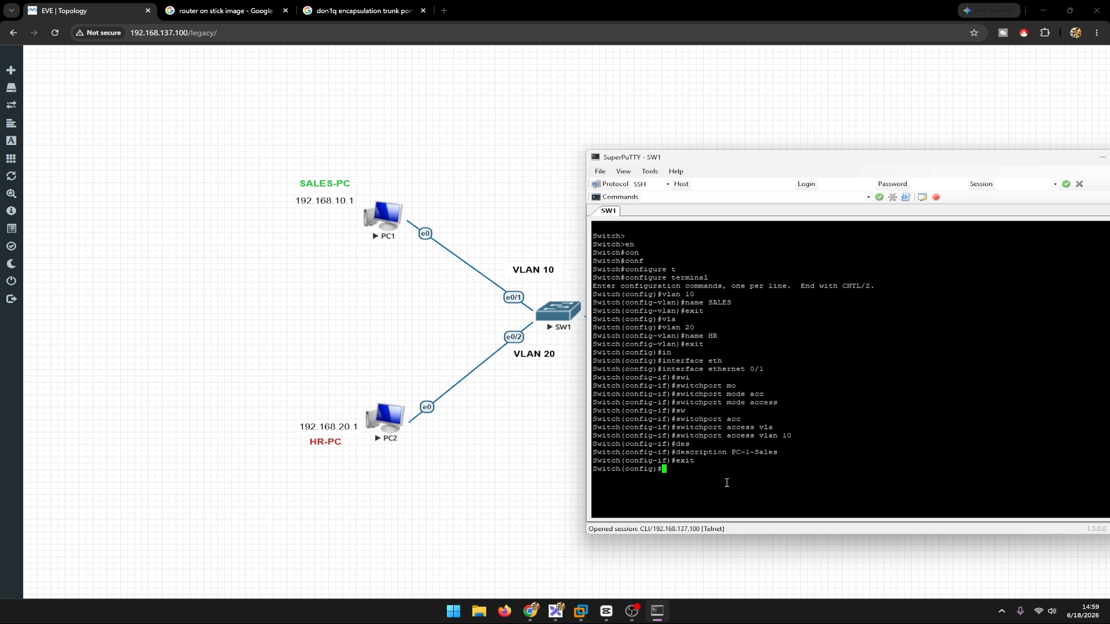
Step: Enter interface ethernet 0/2 on SW1 and set it to access mode with switchport mode access
type("in")
key("Tab")
type("eth")
key("Tab")
type("0/2")
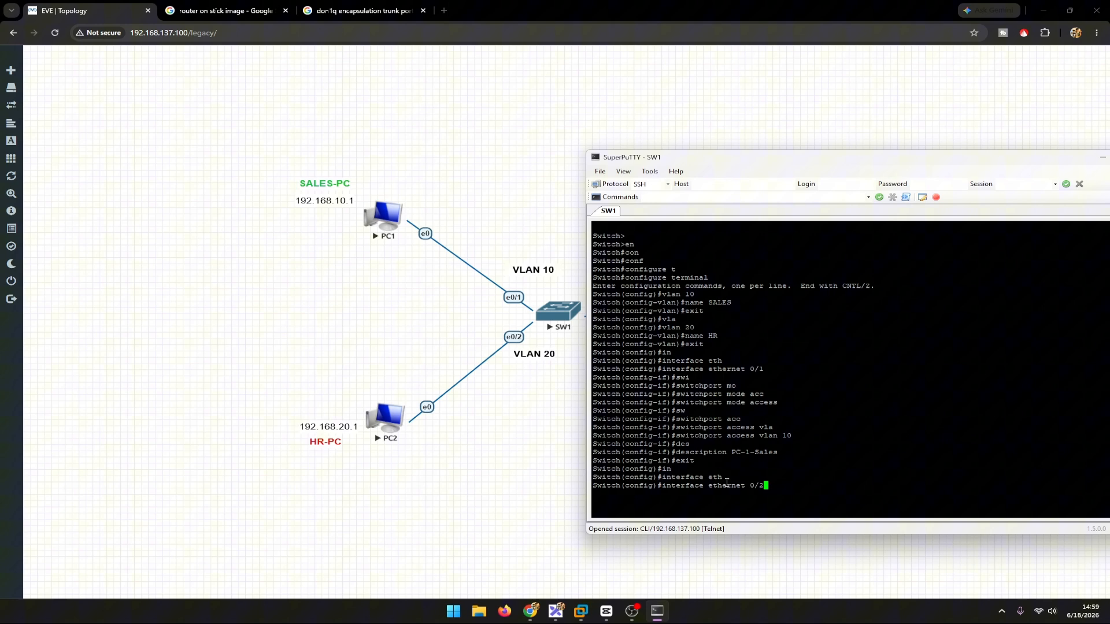
key("Return")
type("swi")
key("Tab")
type("mo")
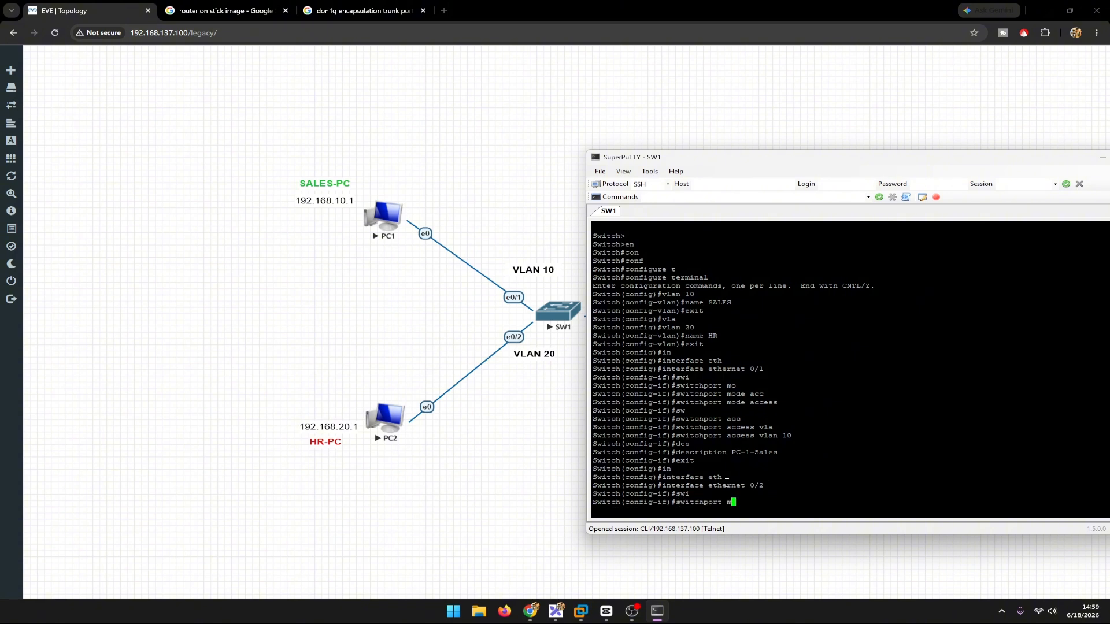
key("Tab")
type("acc")
key("Tab")
key("Return")
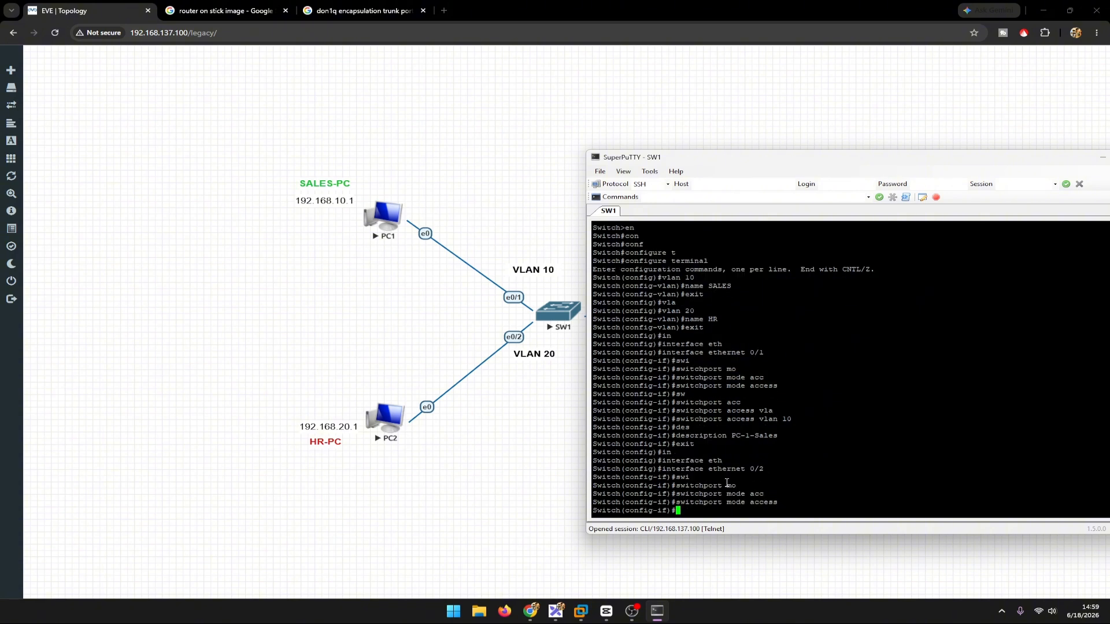
Step: Assign ethernet 0/2 to VLAN 20 with switchport access vlan 20
type("sw")
key("Tab")
type("acc")
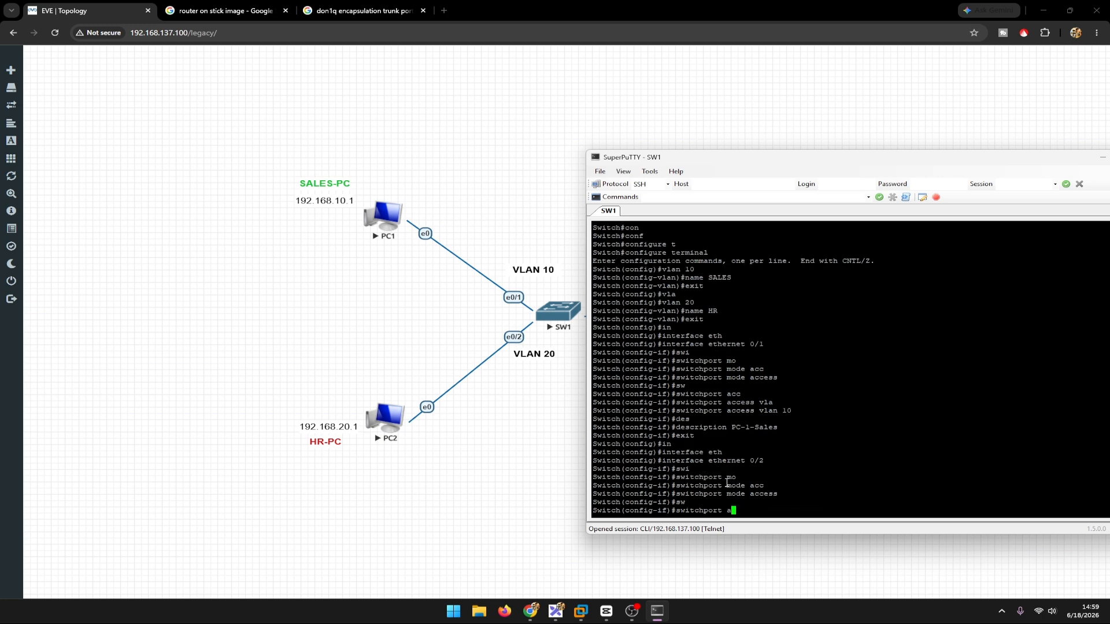
key("Tab")
type("vl")
key("Tab")
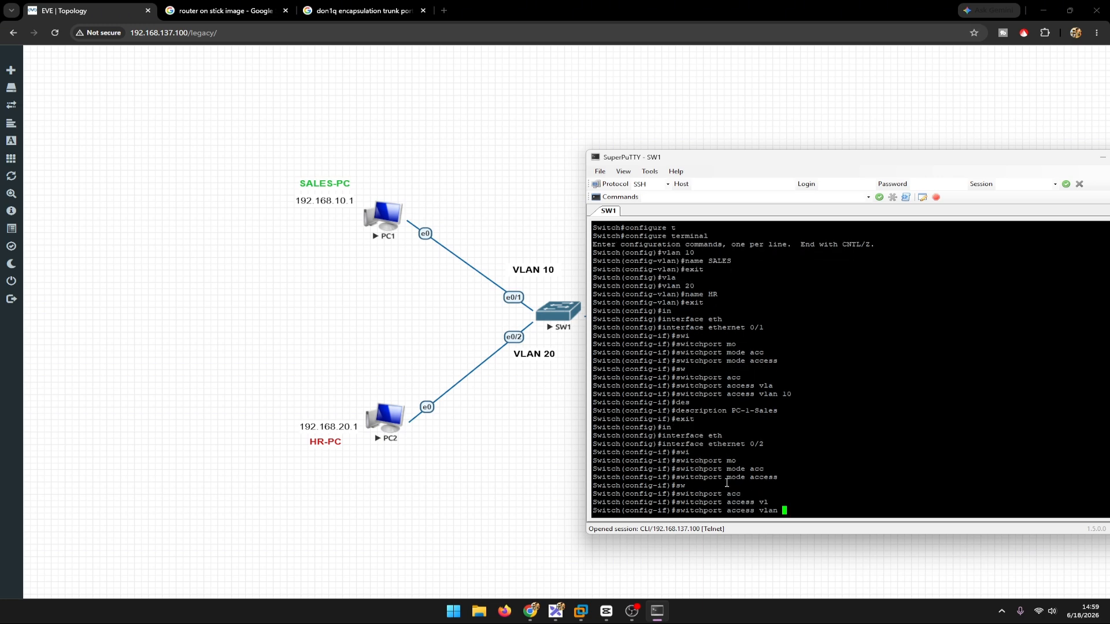
type("20")
key("Return")
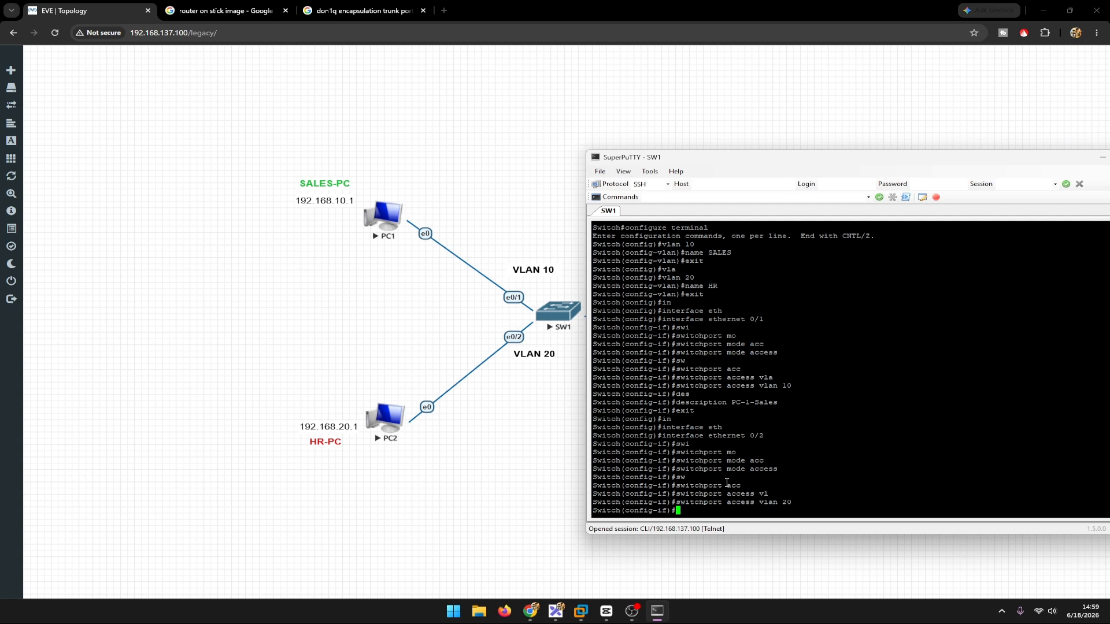
Step: Set the description of ethernet 0/2 to PC-2-Hr and exit interface configuration
type("des")
key("Tab")
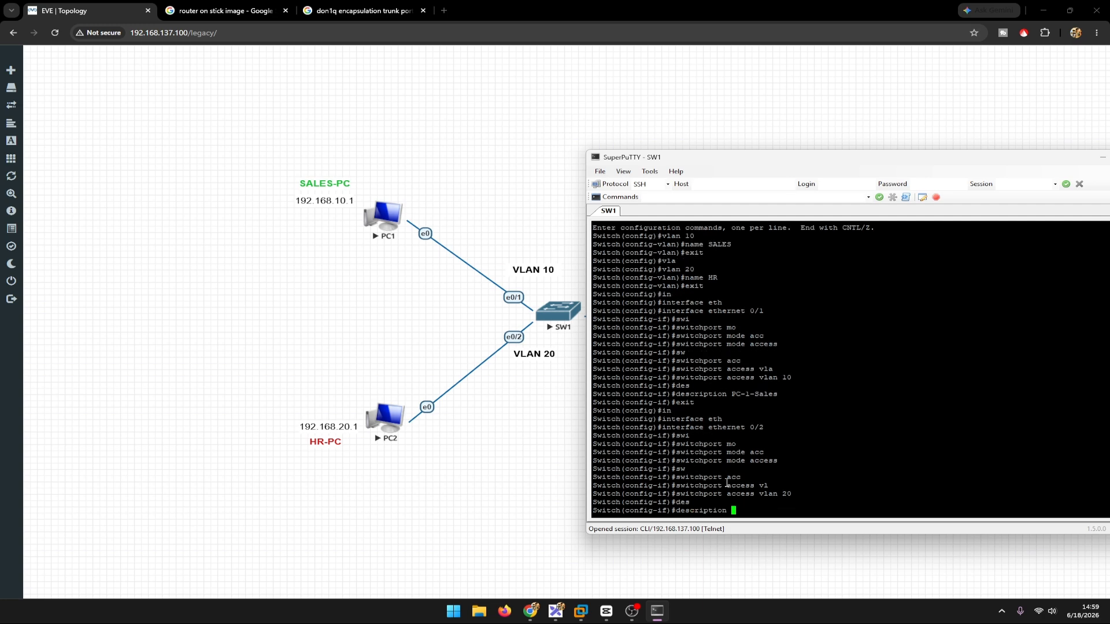
type("PC-2-Hr")
key("Return")
type("exit")
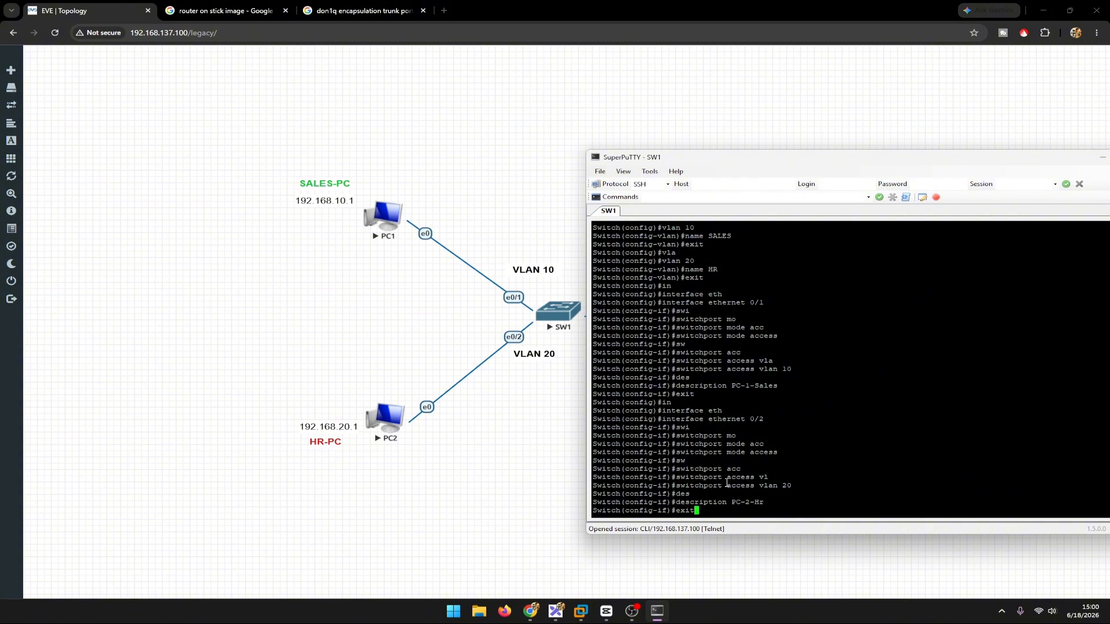
key("Return")
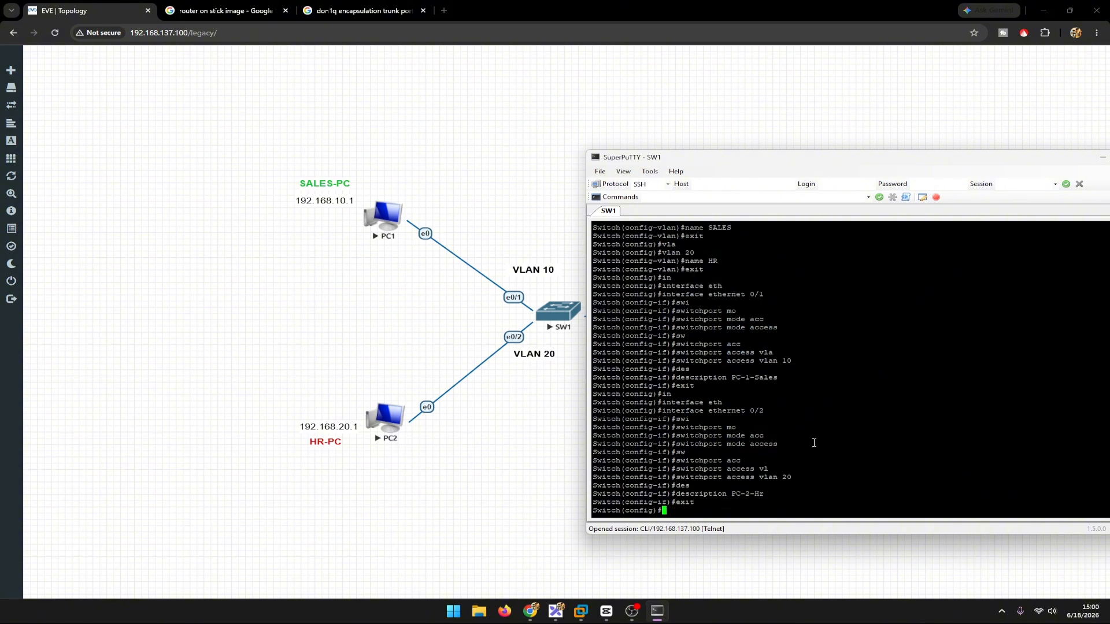
Step: Run do show vlan brief on SW1 and check which port is assigned to the HR VLAN
type("do sho")
key("Tab")
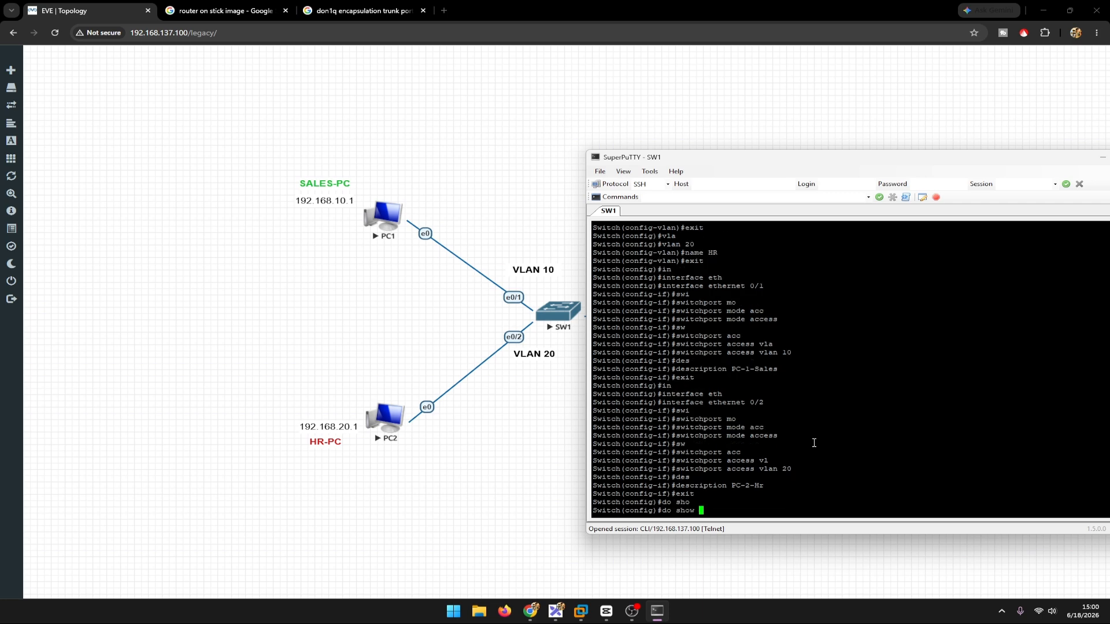
type("cl")
key("Tab")
type("br")
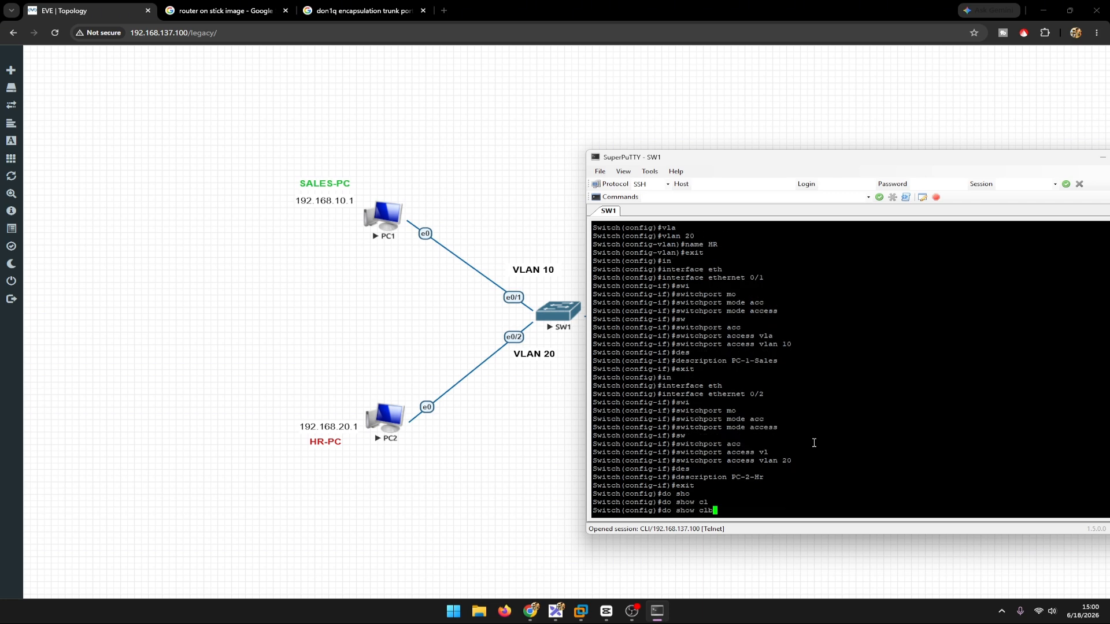
key("BackSpace")
key("BackSpace")
key("BackSpace")
key("BackSpace")
type("vl")
key("Tab")
type("br")
key("Tab")
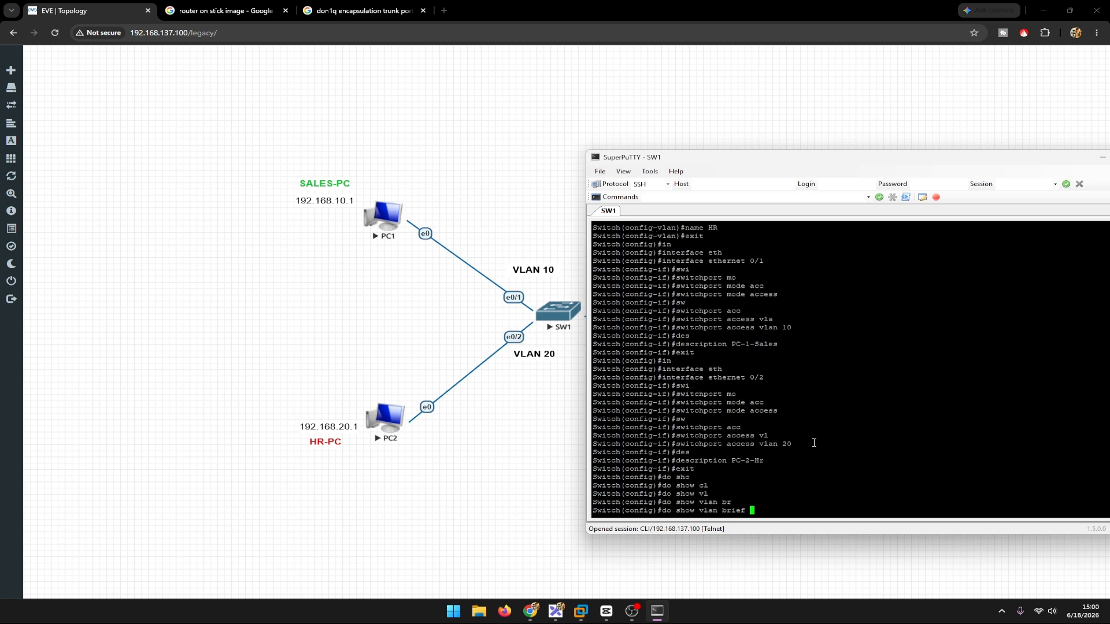
key("Return")
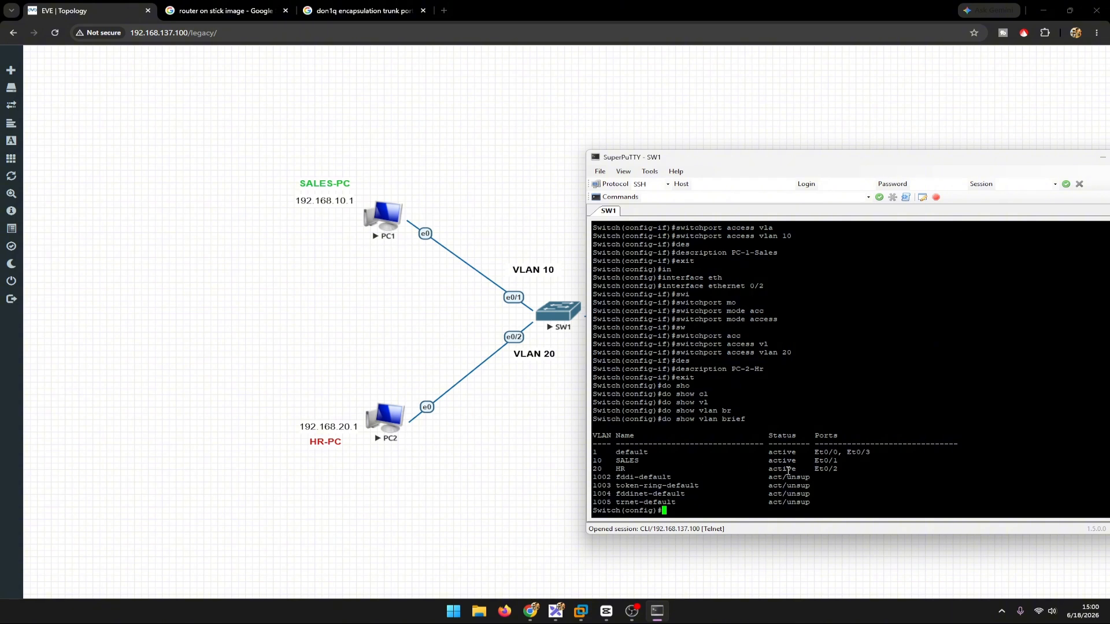
left_click_drag(813, 469, 839, 472)
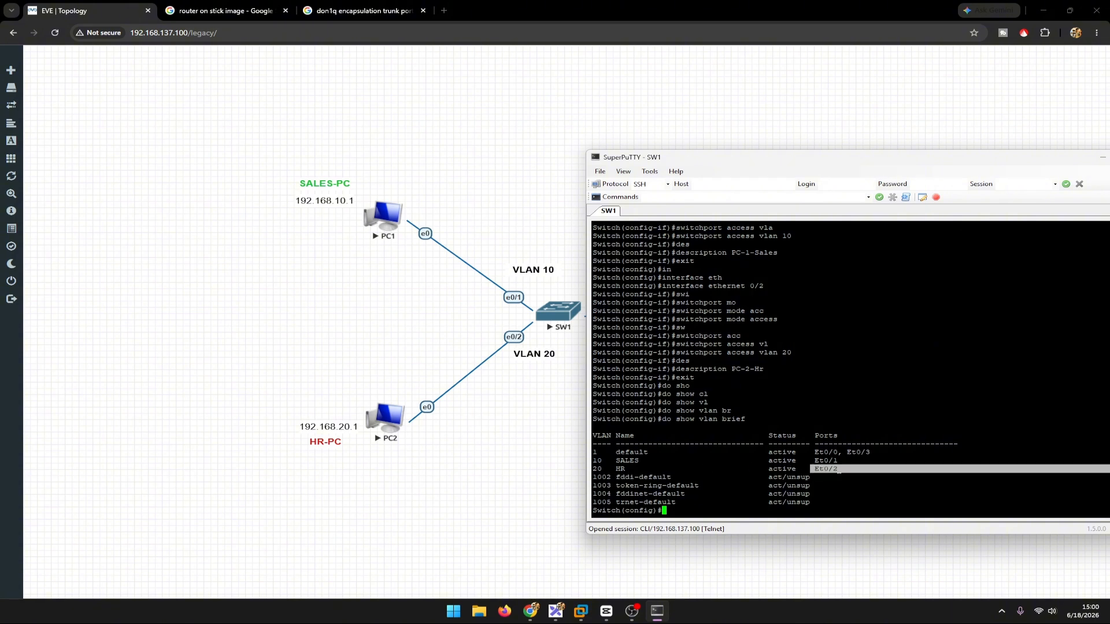
Step: Move the terminal window aside and open the console session of SW2 from the topology
left_click_drag(960, 157, 561, 219)
left_click(776, 326)
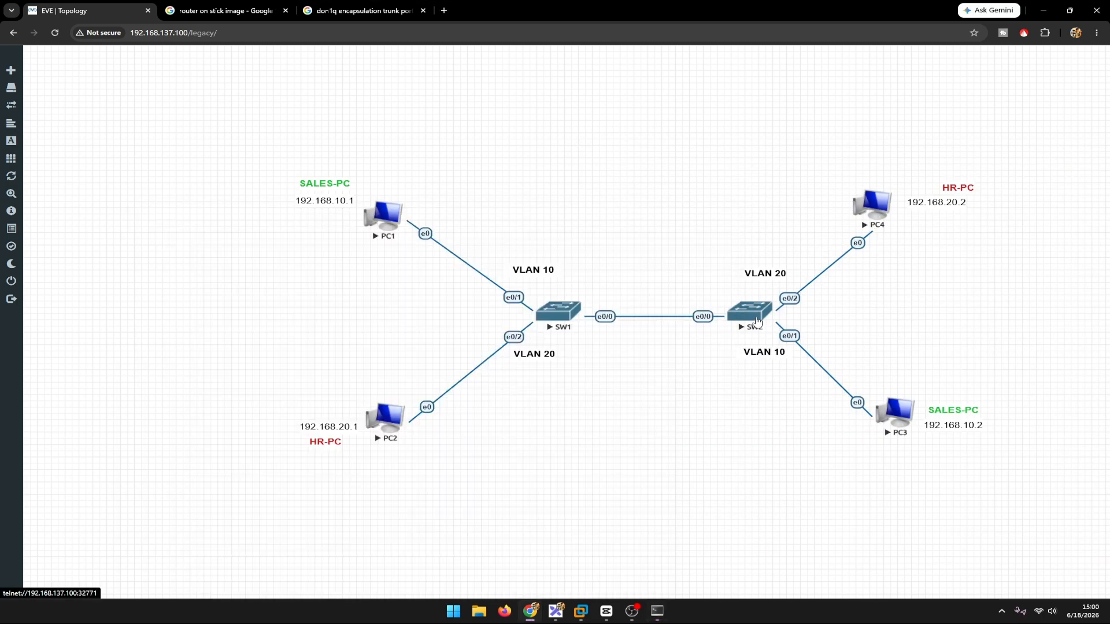
left_click(567, 114)
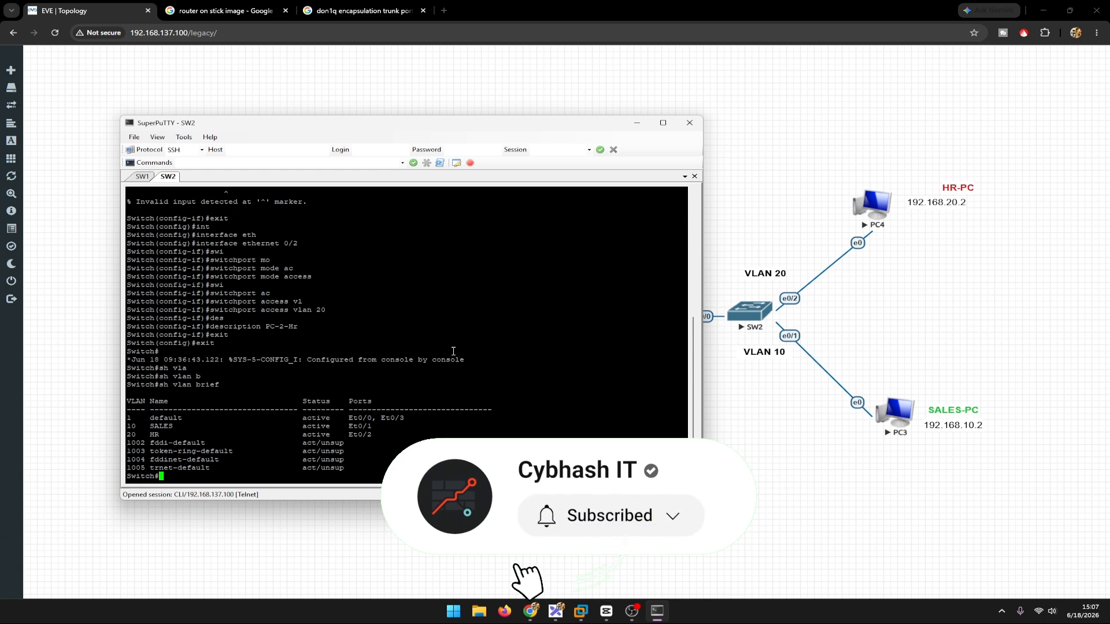
key("alt+Tab")
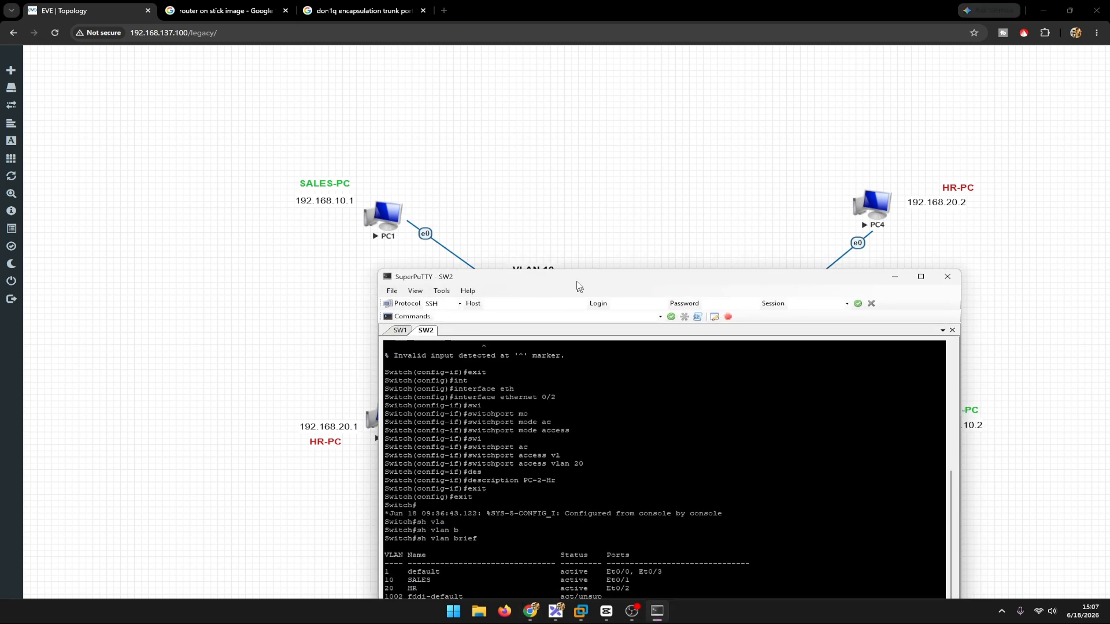
Step: Return to the SW1 session and enter interface ethernet 0/0, the link towards SW2
left_click(427, 224)
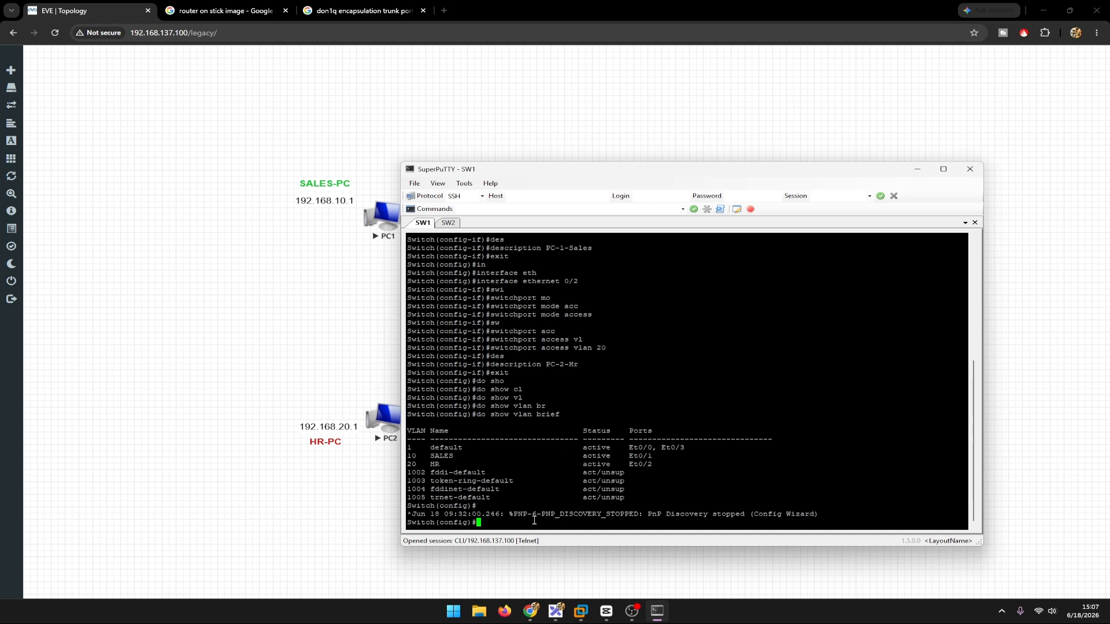
type("e")
key("BackSpace")
type("in")
key("Tab")
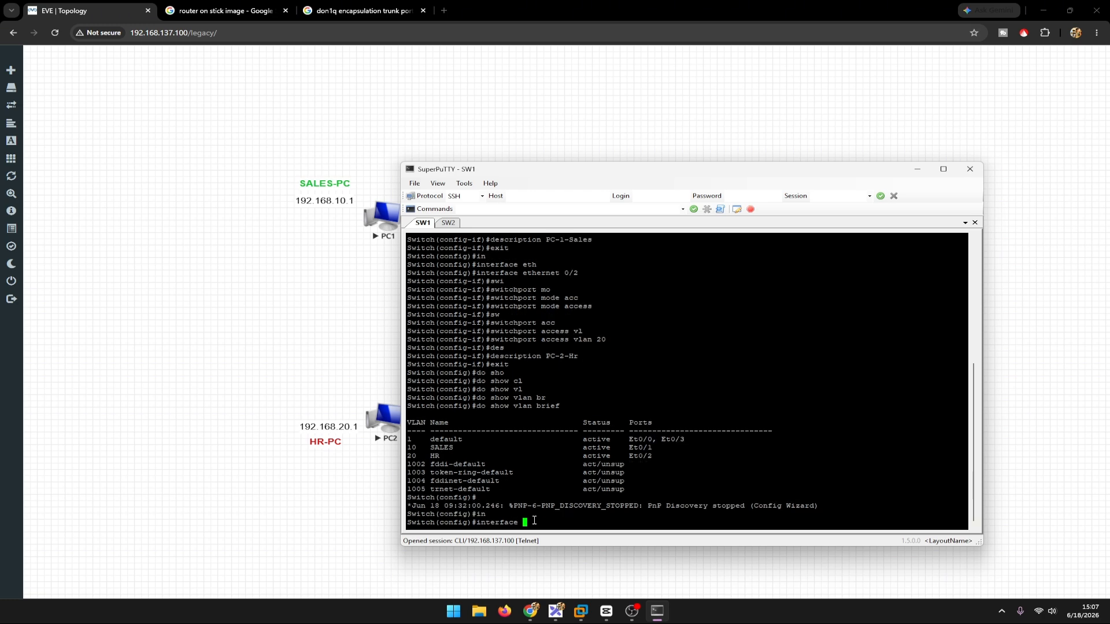
type("eth")
key("Tab")
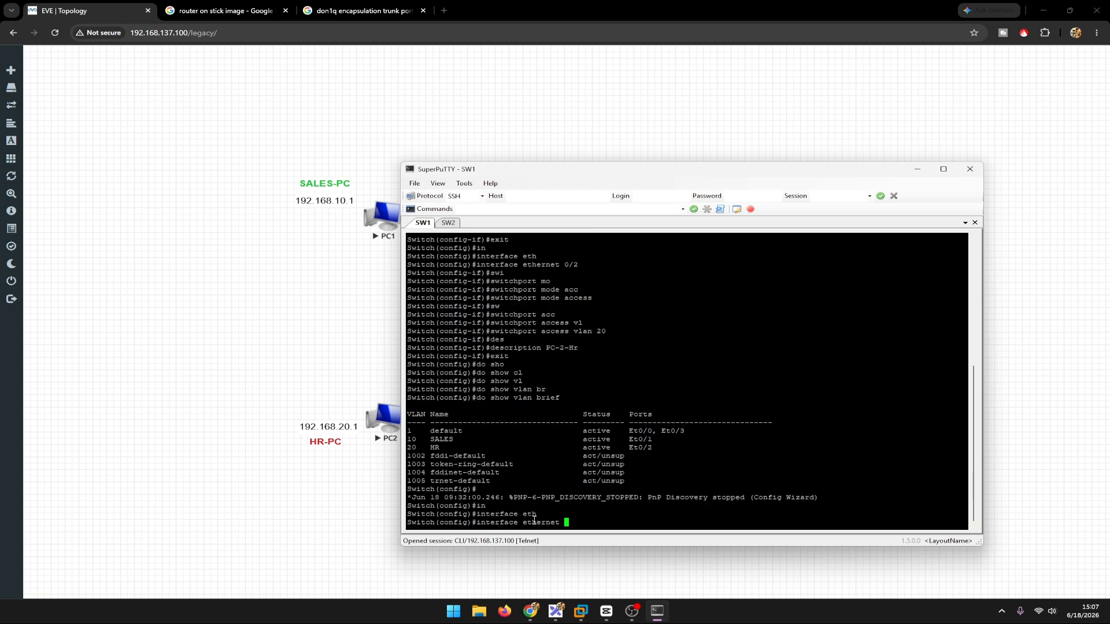
type("0/0")
key("Return")
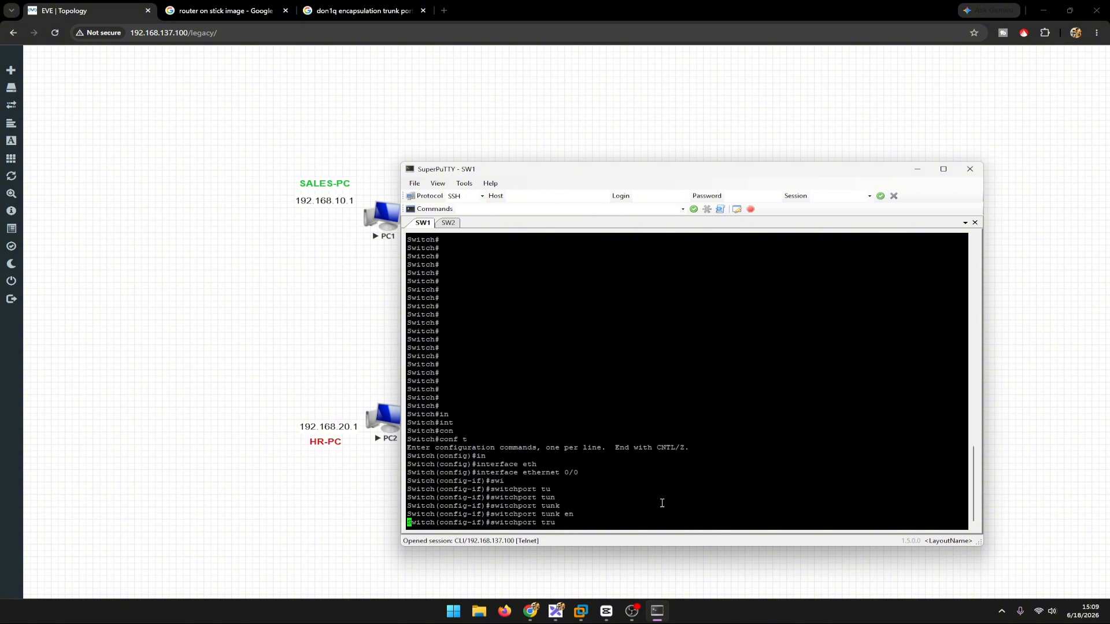
Step: Set the trunk encapsulation of ethernet 0/0 with switchport trunk encapsulation dot1q
key("Tab")
type("en")
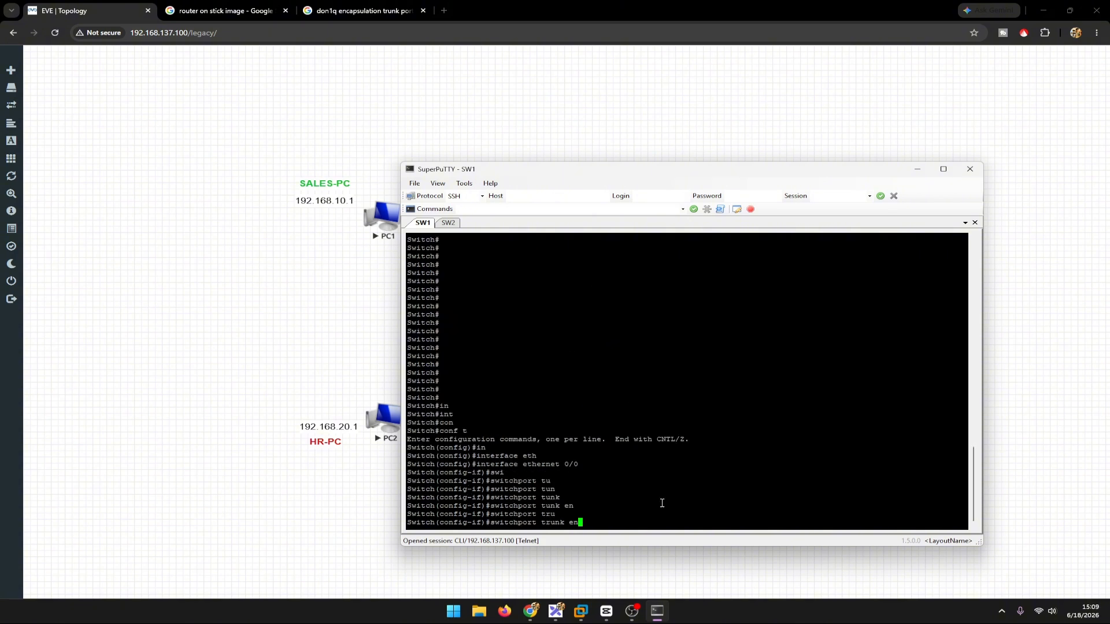
key("Tab")
type("do")
key("Tab")
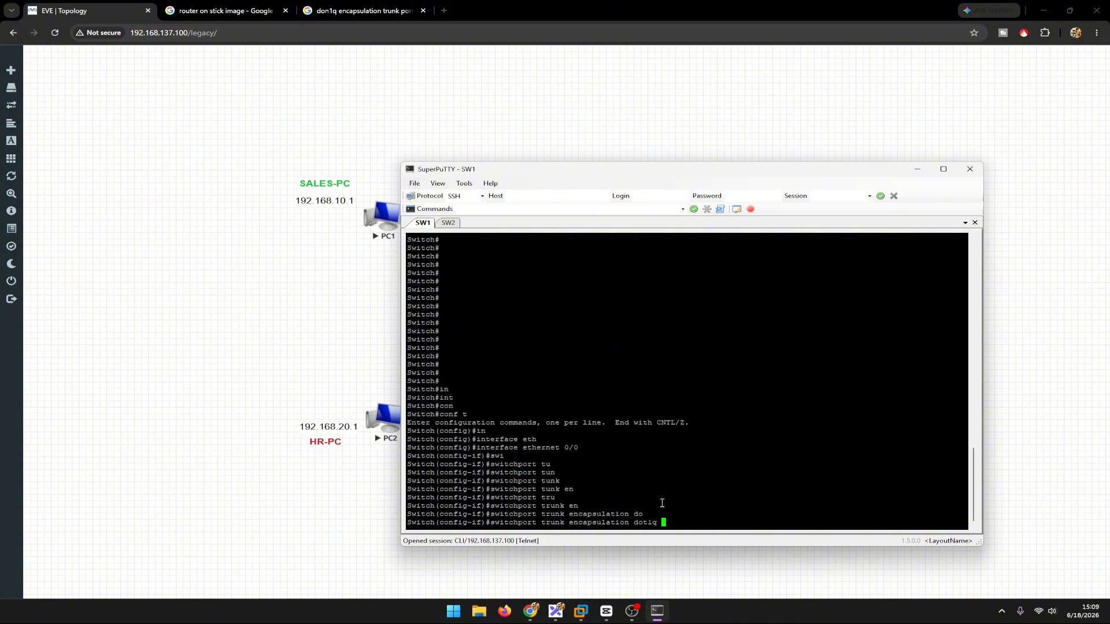
key("Return")
Step: Set ethernet 0/0 on SW1 to trunk mode with switchport mode trunk
type("swi")
key("Tab")
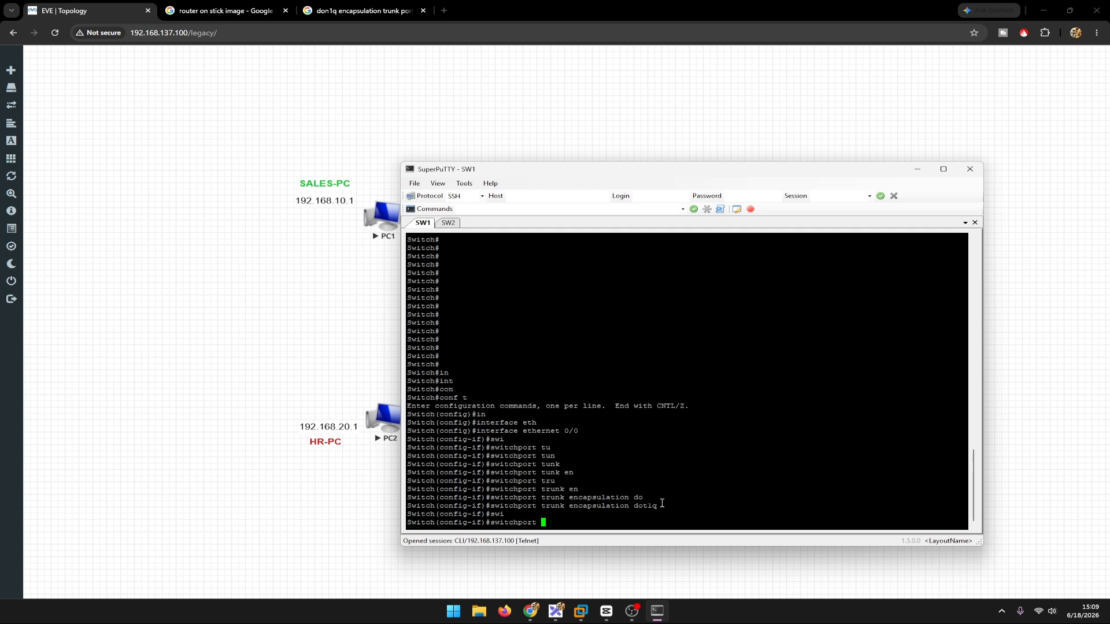
type("mod")
key("Tab")
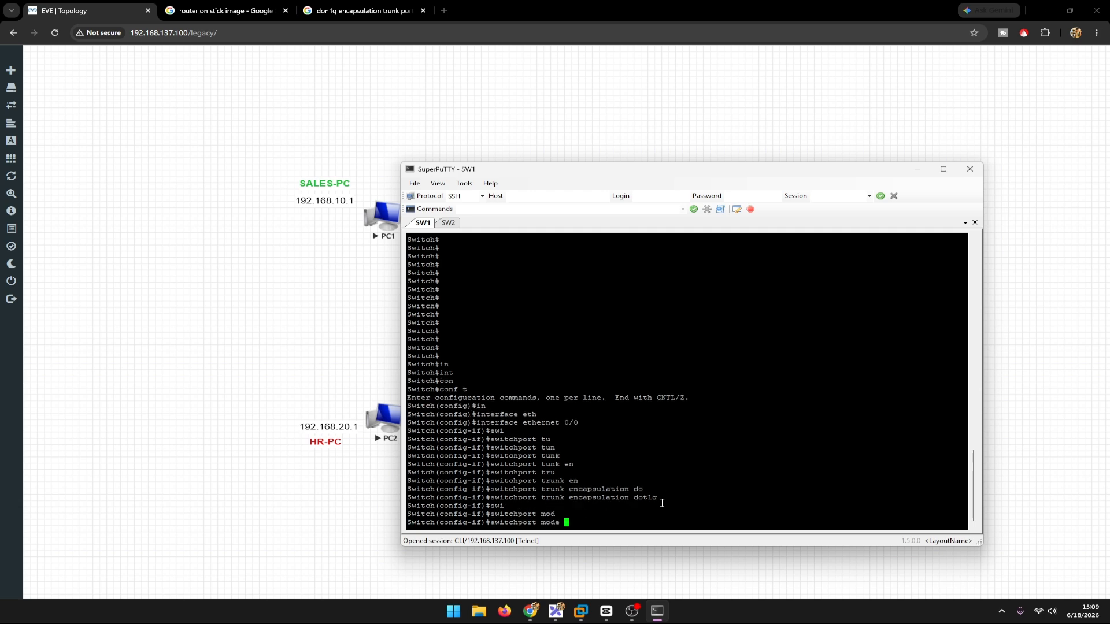
type("tru")
key("Tab")
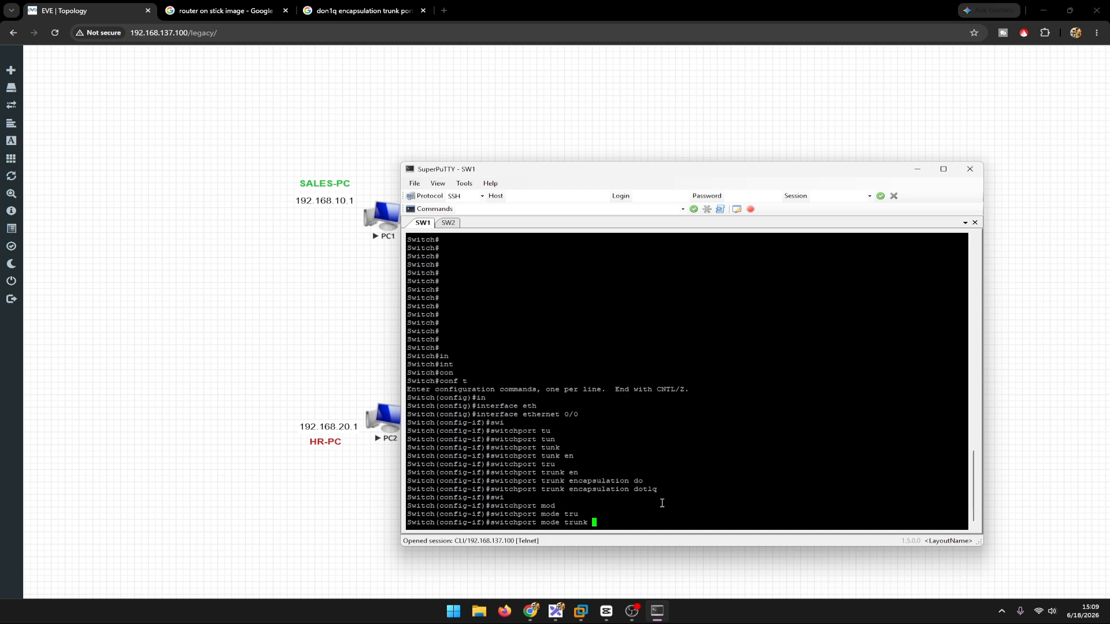
key("Return")
Step: Allow VLANs 10 and 20 on the trunk with switchport trunk allowed vlan 10,20
type("swu")
key("Tab")
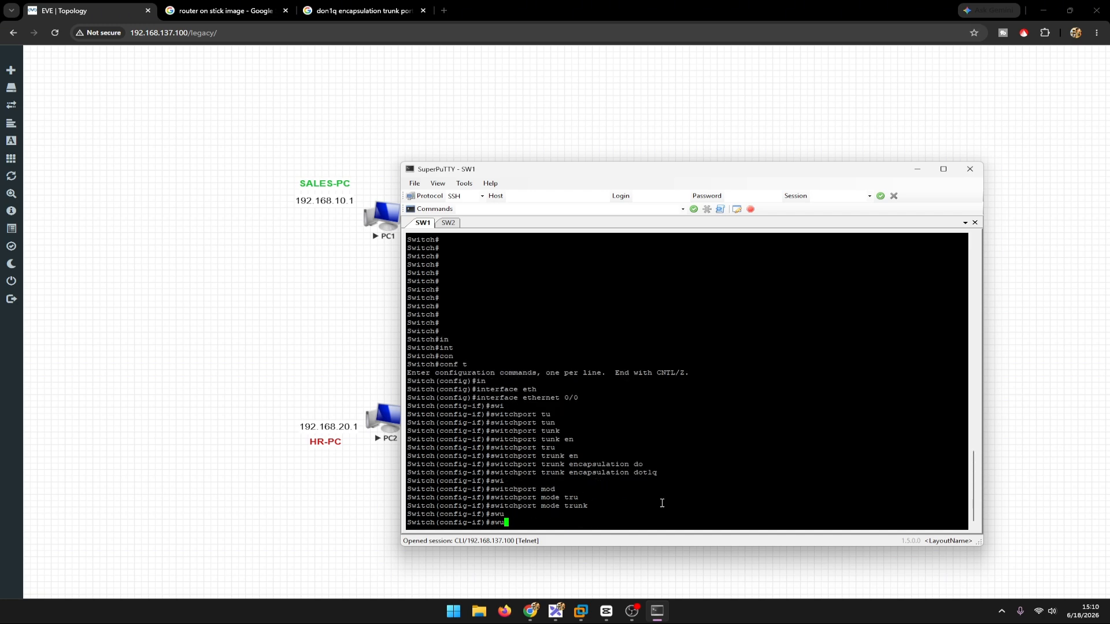
key("BackSpace")
type("i")
key("Tab")
type("tru")
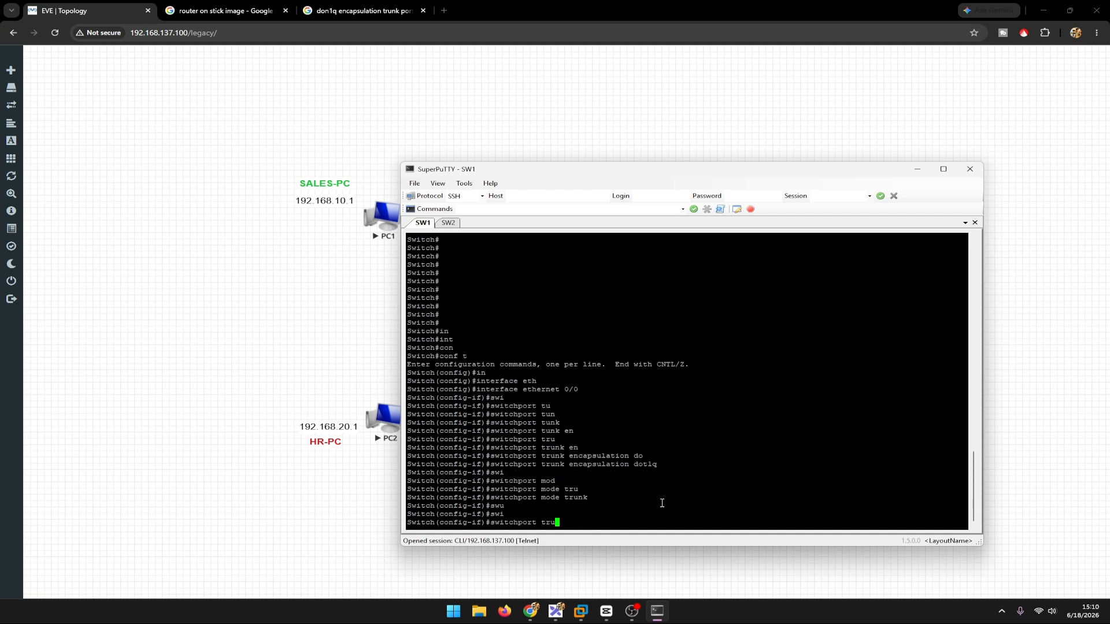
key("Tab")
type("all")
key("Tab")
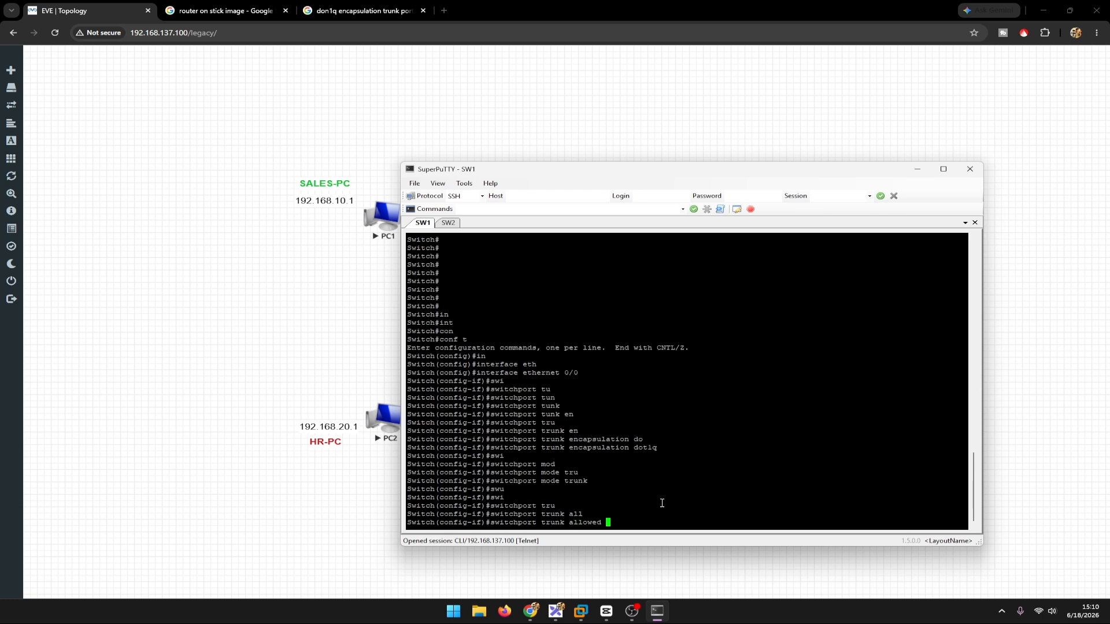
type("vlan 10,20")
key("Return")
Step: Set the description of ethernet 0/0 to Trunk-SW2 and exit interface configuration
type("des")
key("Tab")
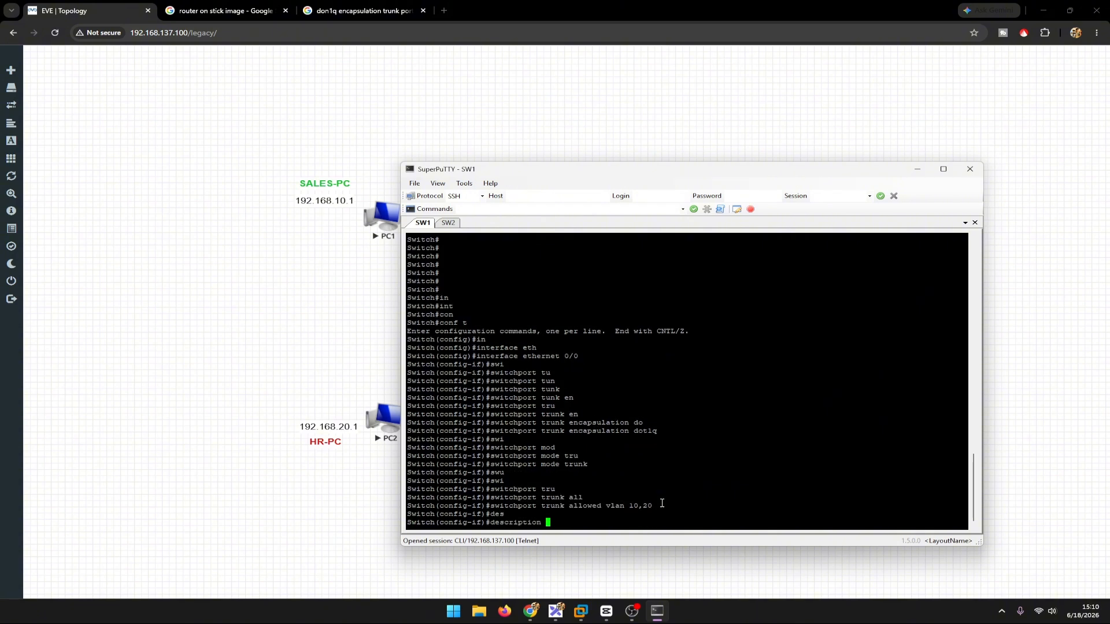
type("Trunk-SW2")
key("Return")
type("exit")
key("Return")
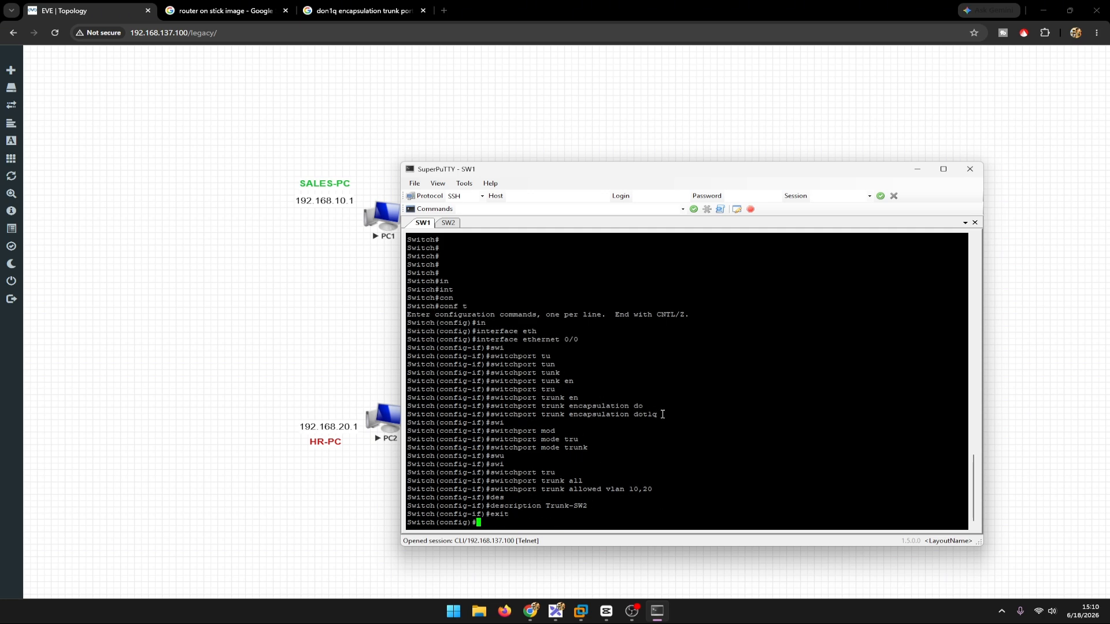
Step: Review the dot1q encapsulation command and the allowed VLAN list entered for the trunk on SW1
left_click_drag(663, 415, 496, 416)
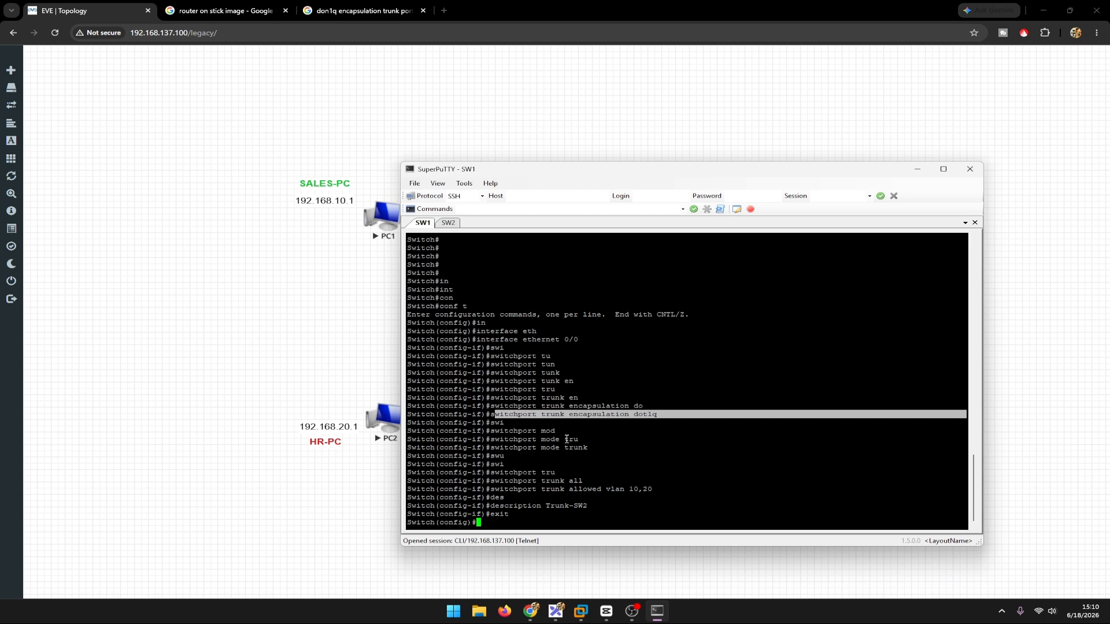
left_click(576, 474)
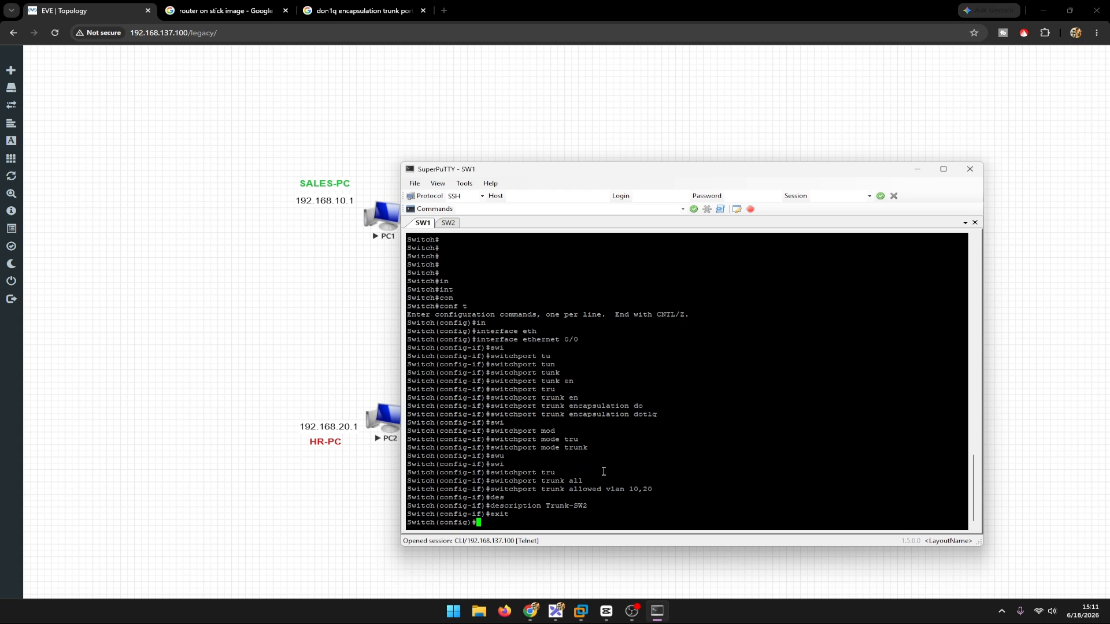
left_click_drag(634, 489, 659, 489)
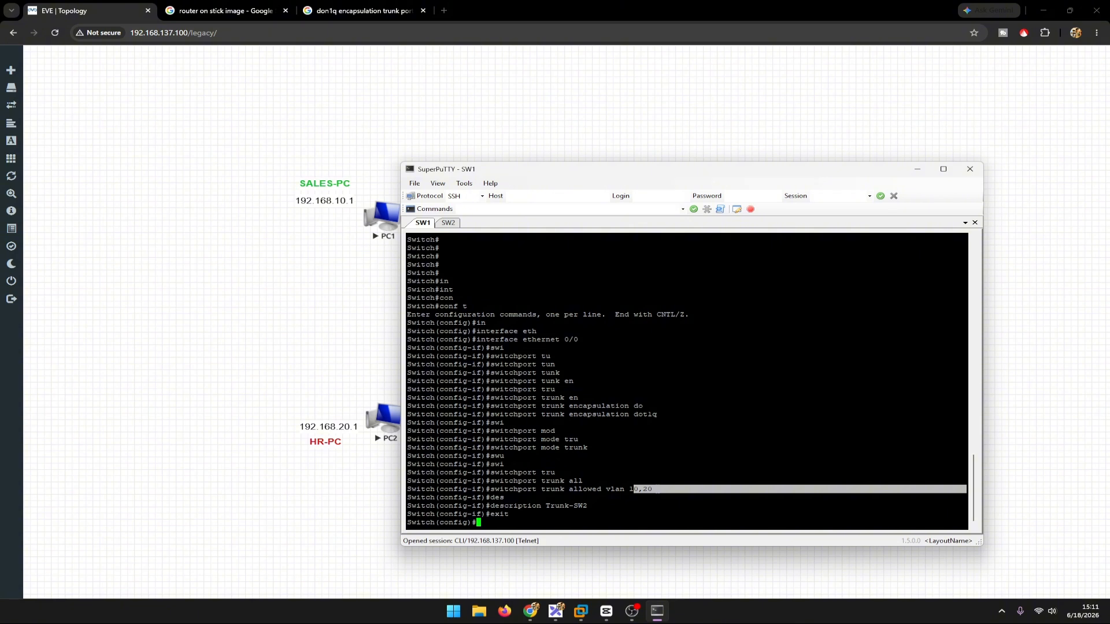
Step: View the SW2 session, return to SW1 and exit global configuration mode
left_click(452, 224)
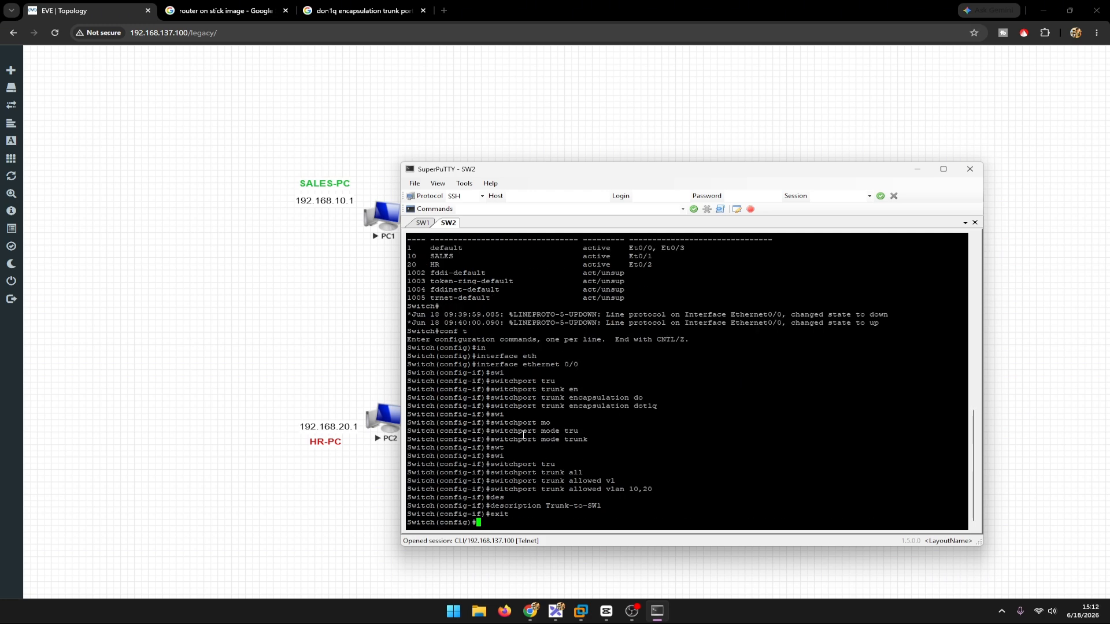
left_click(424, 224)
key("Return")
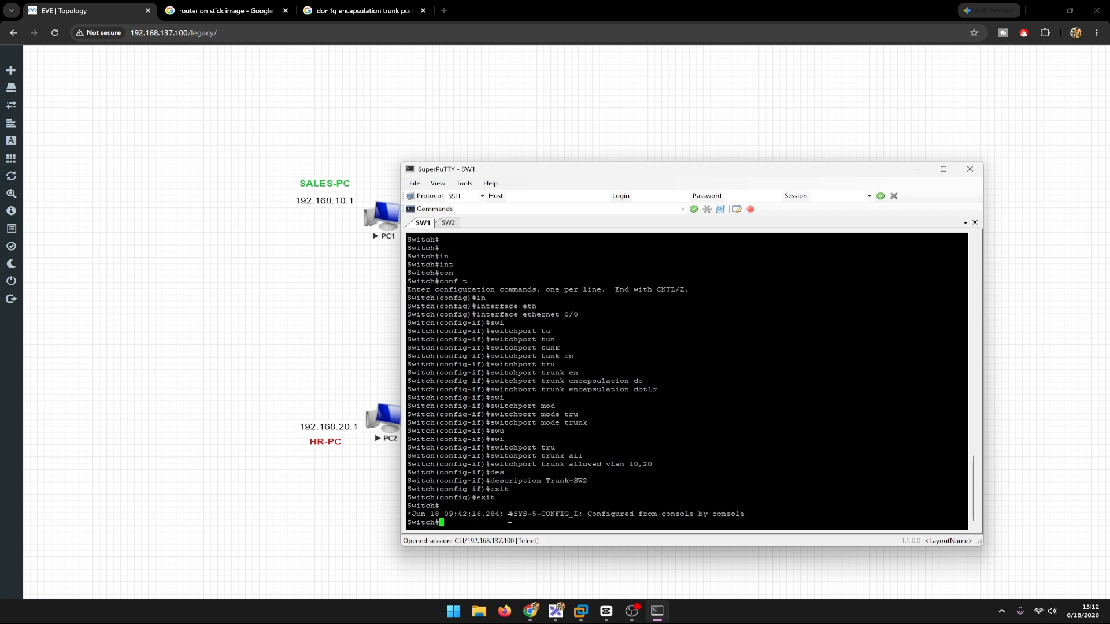
type("sj in")
key("Tab")
type("t")
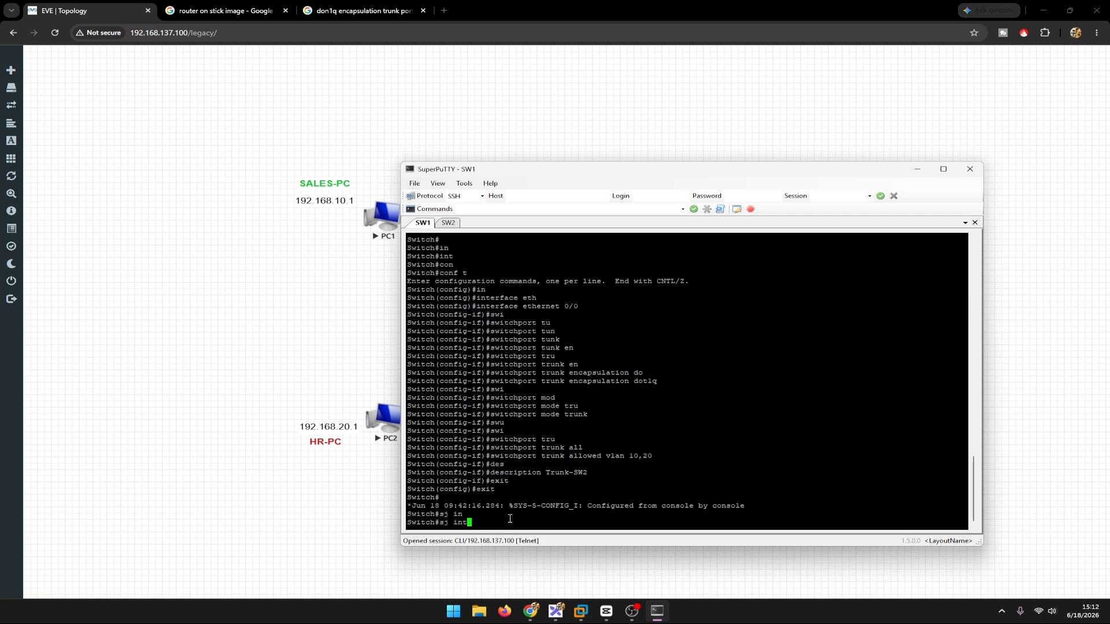
key("Tab")
key("BackSpace")
key("BackSpace")
key("BackSpace")
key("BackSpace")
key("BackSpace")
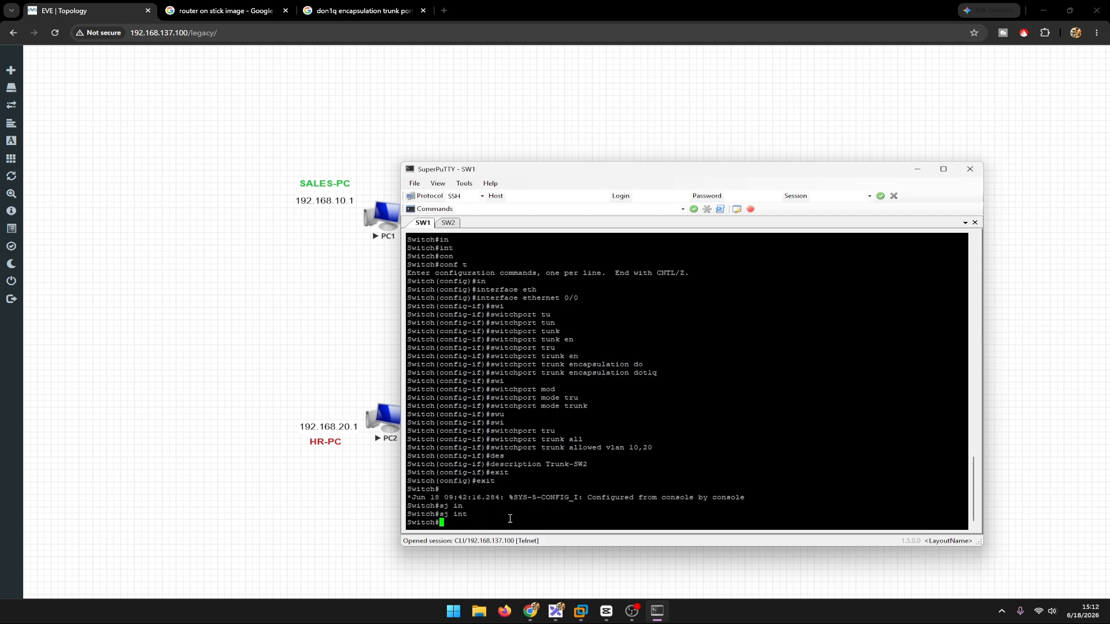
Step: Display the status of ethernet 0/0 on SW1 with sh interfaces ethernet 0/0
type("h in")
key("Tab")
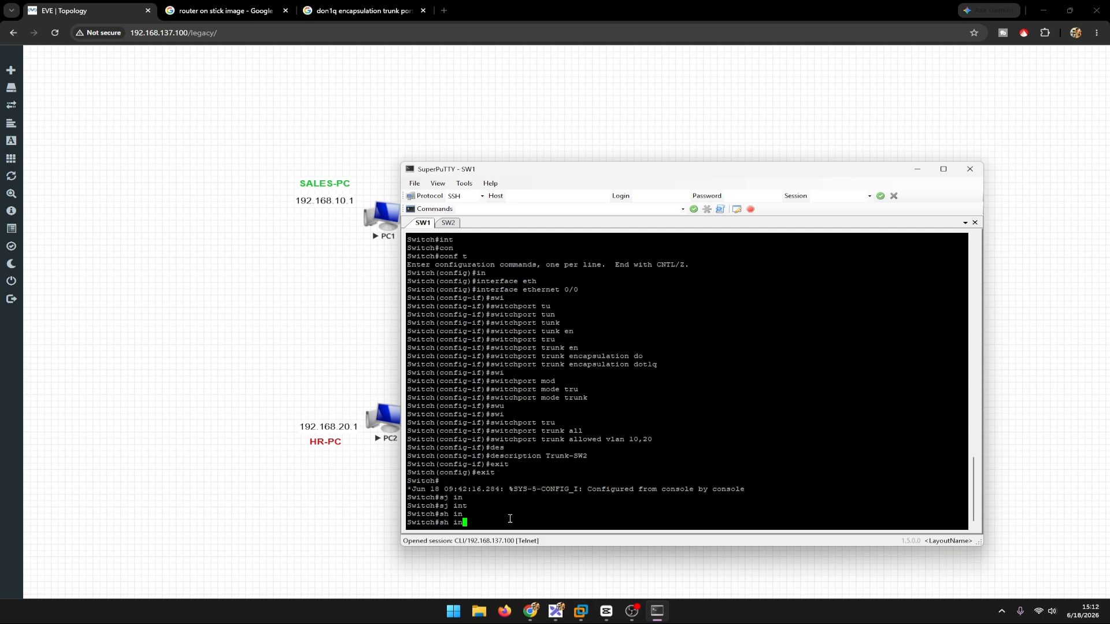
type("t")
key("Tab")
type("eth")
key("Tab")
type("ern")
Step: Run sh interfaces ethernet 0/0 trunk on SW1 and examine the port's mode, encapsulation and trunking status
key("Tab")
type("et 0/0")
key("Return")
key("Up")
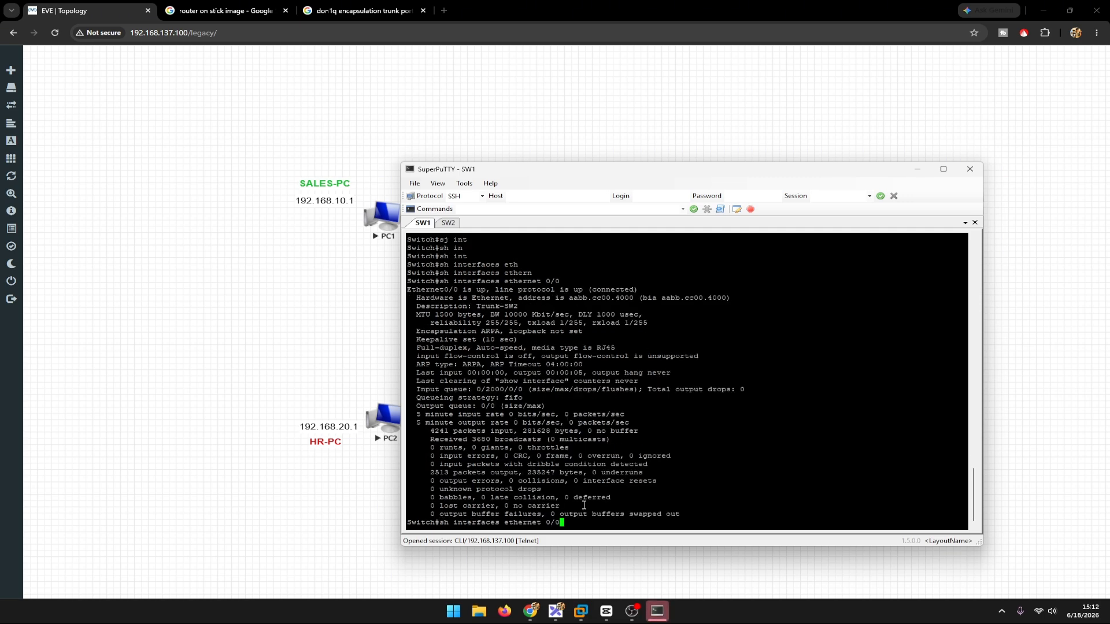
type("tru")
Step: List all trunk interfaces on SW1 with sh interfaces trunk
key("Tab")
key("Return")
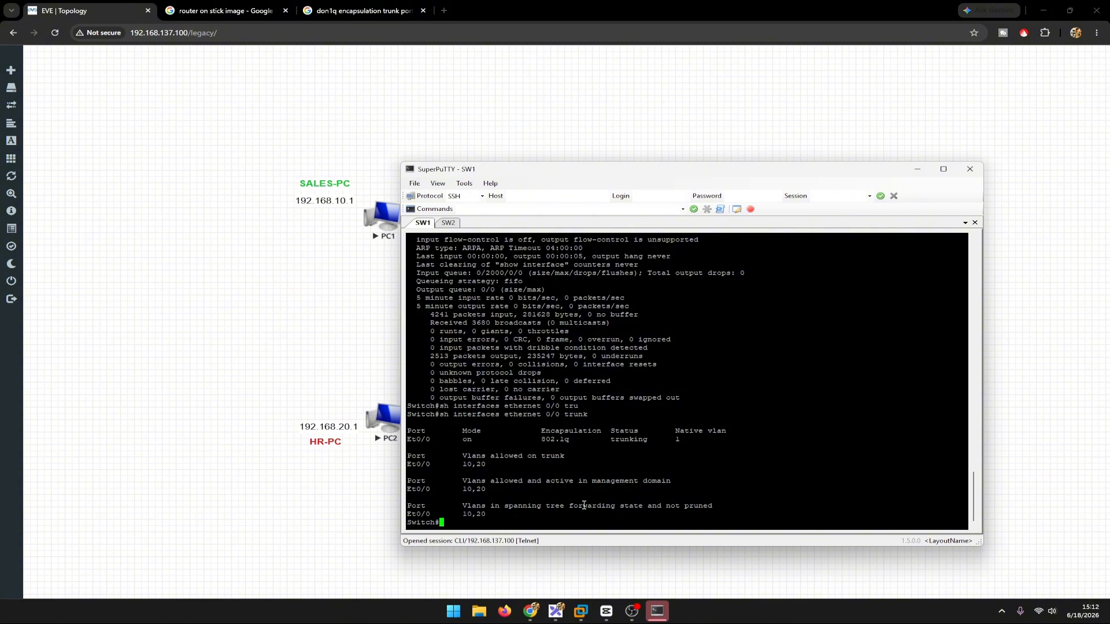
left_click_drag(463, 433, 657, 442)
left_click(582, 486)
type("sh in")
key("Tab")
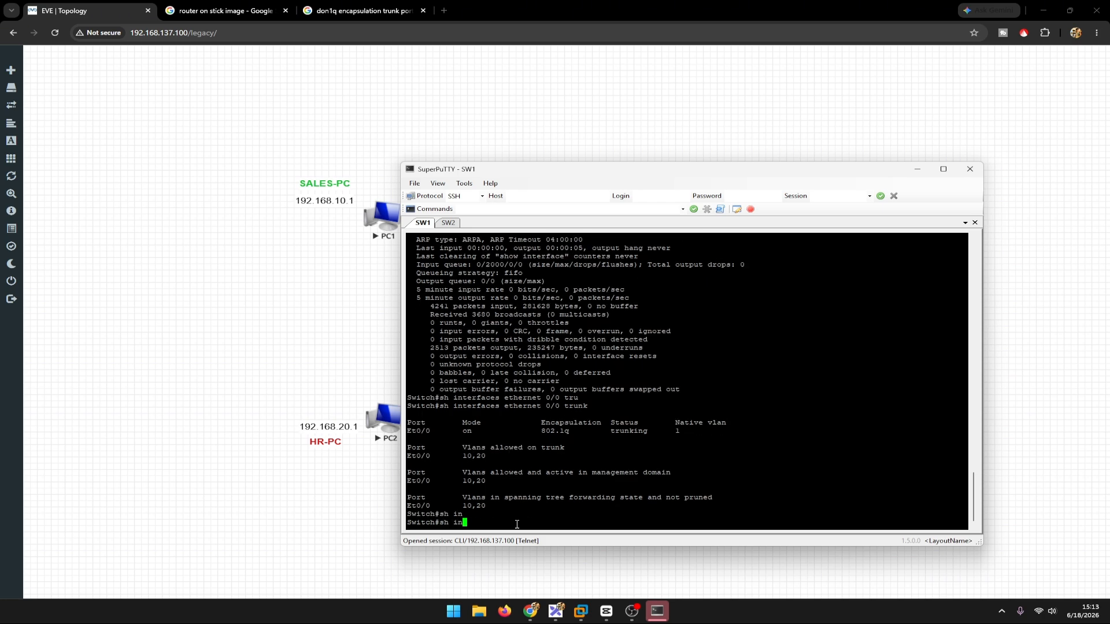
type("t")
key("Tab")
type("tr")
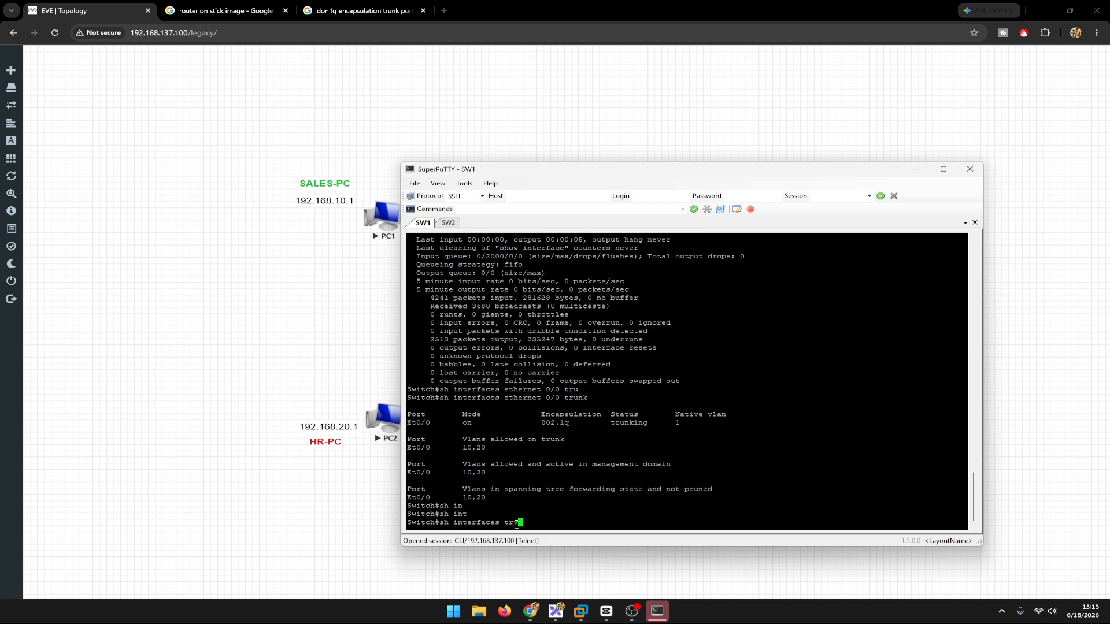
type("u")
key("Tab")
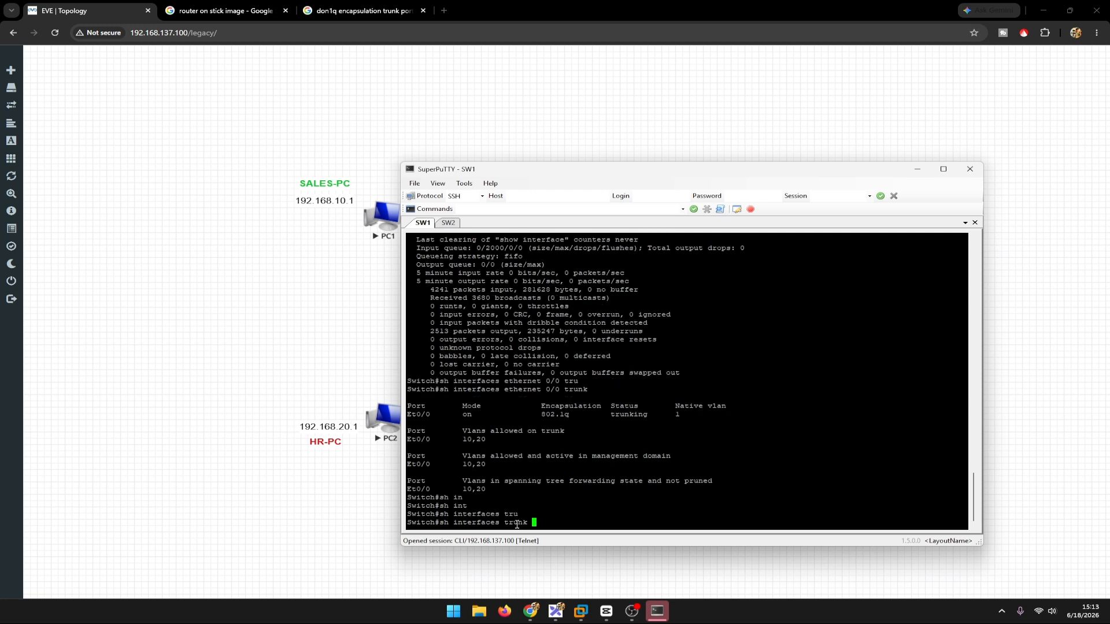
key("Return")
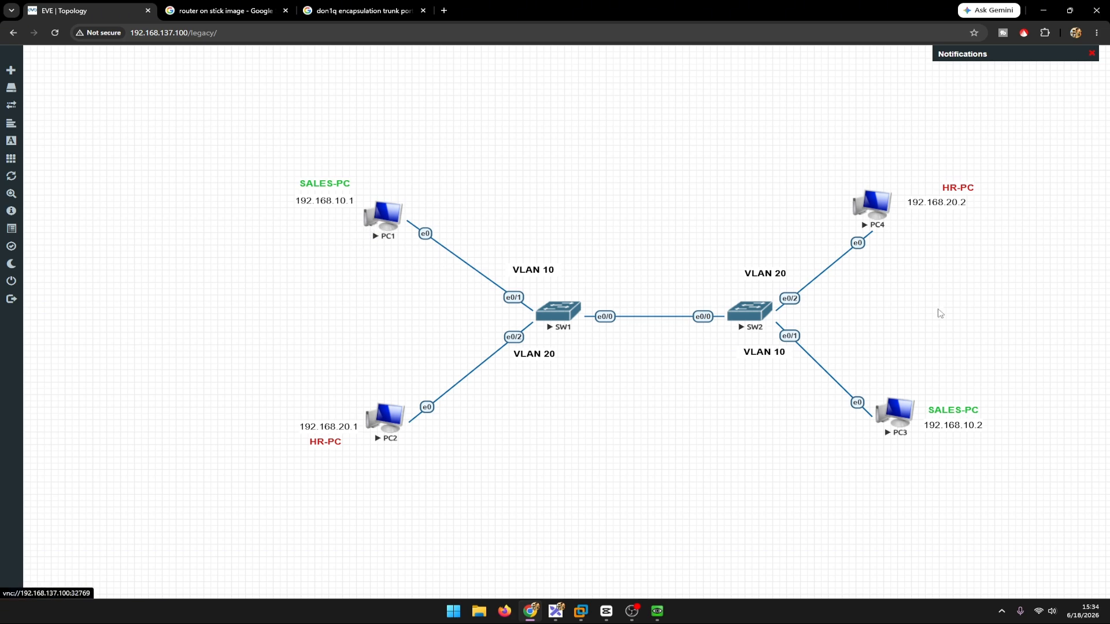
Step: Switch to the PC1 console, open a command prompt and display its IP configuration with ipconfig
mouse_move(657, 611)
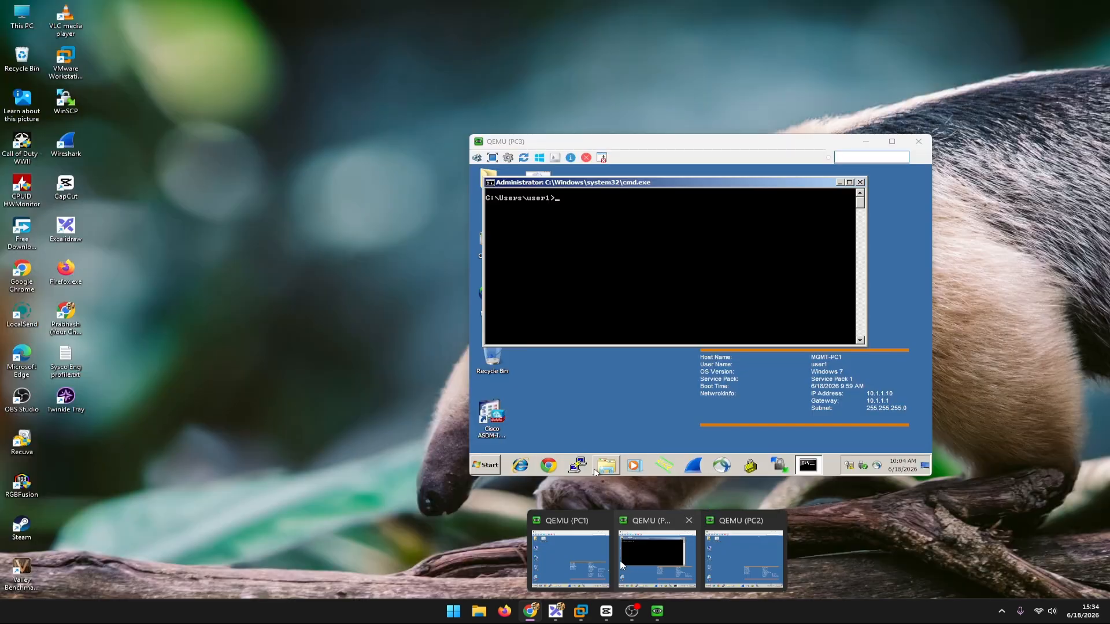
left_click(581, 557)
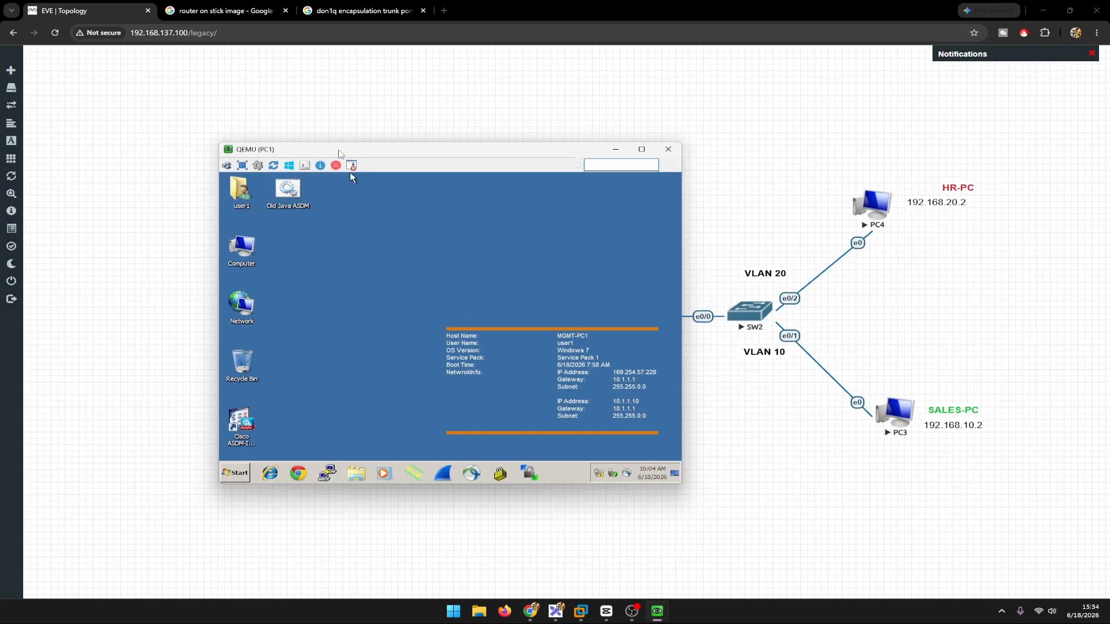
left_click_drag(340, 153, 583, 114)
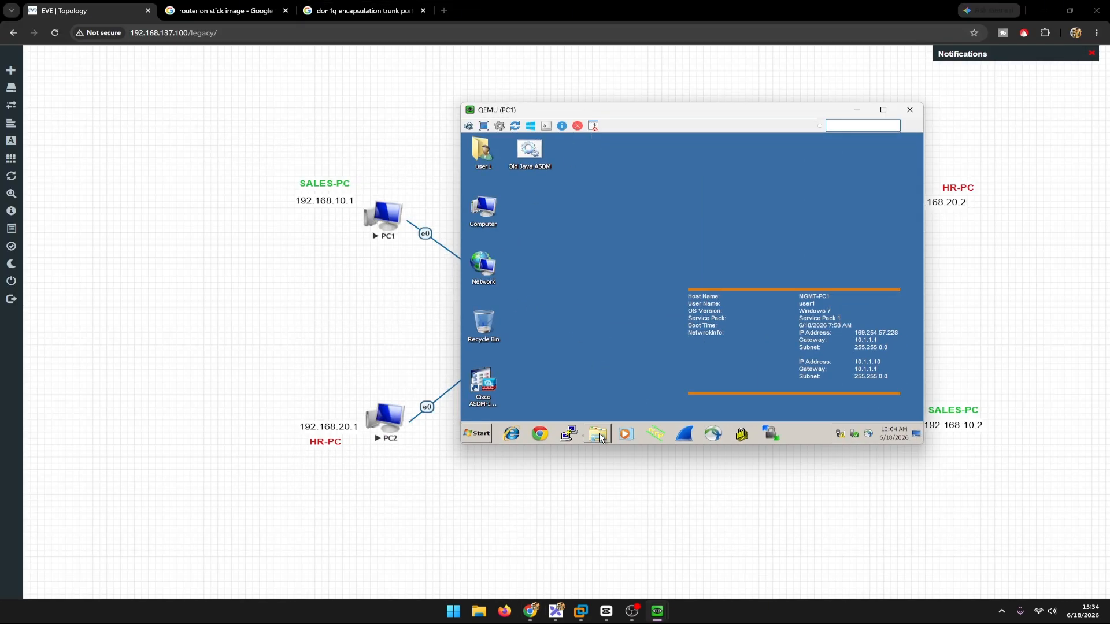
left_click(480, 434)
left_click(492, 408)
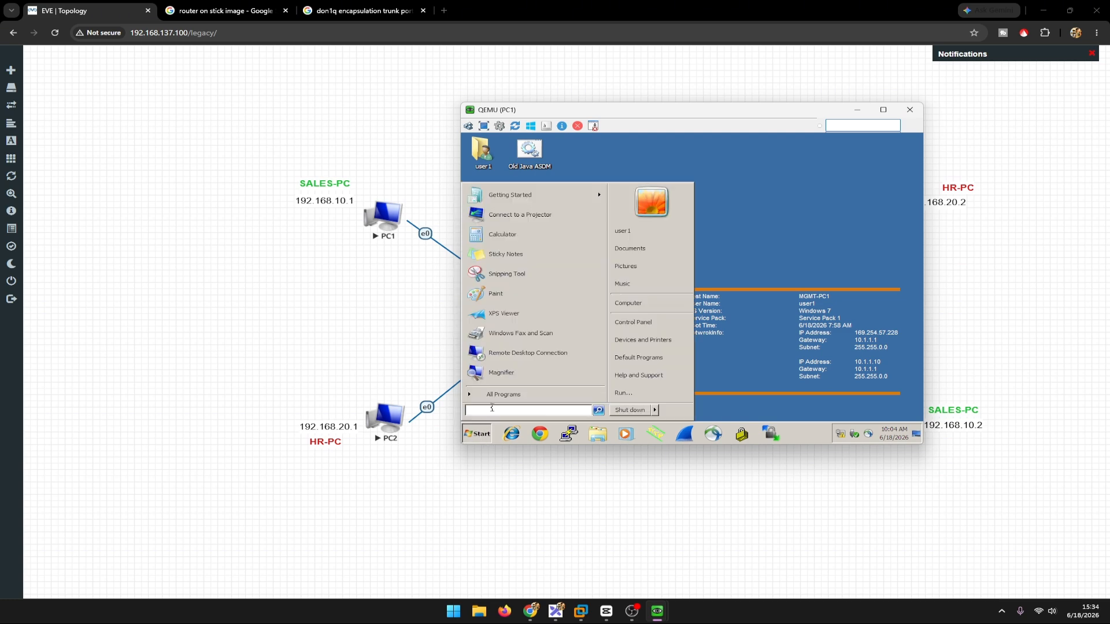
type("cmd")
key("Return")
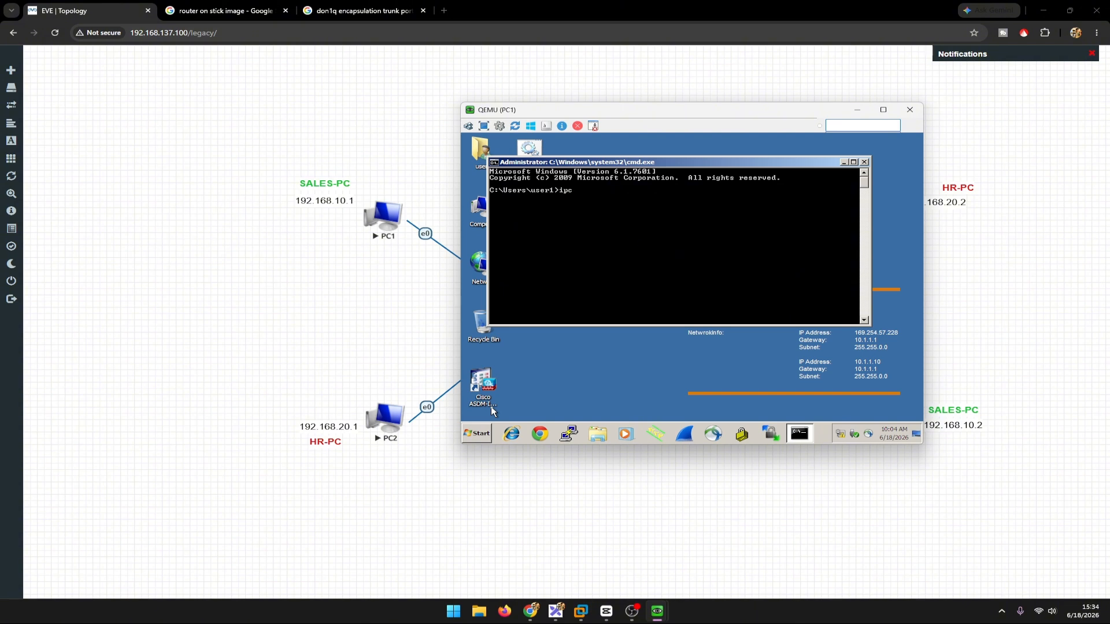
type("ipconfig")
key("Return")
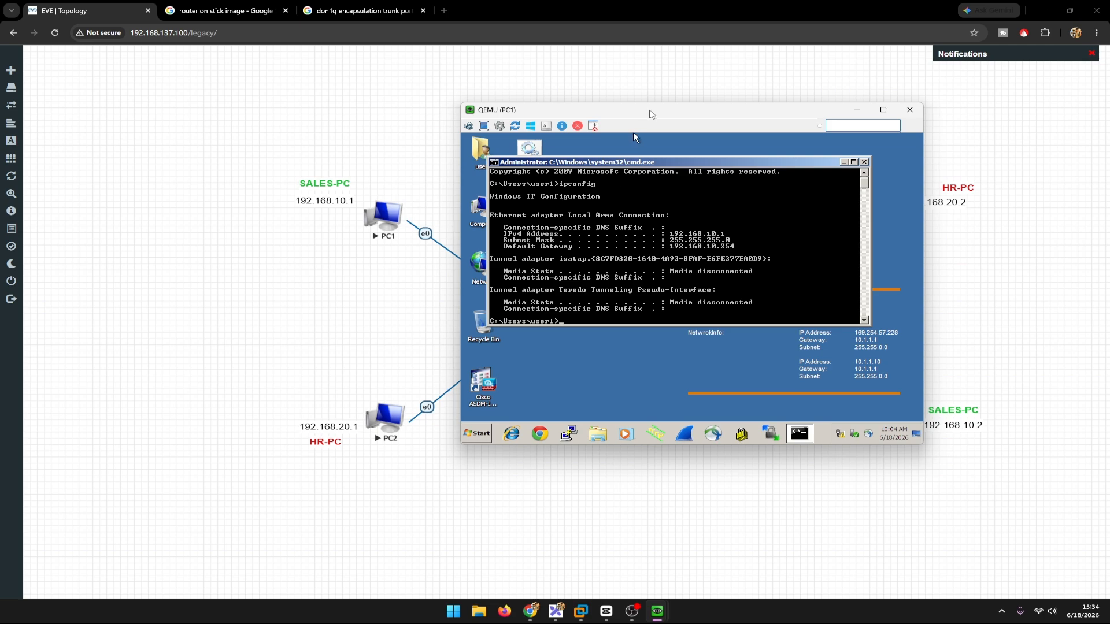
Step: Check the topology for the Sales PC behind SW2 and ping 192.168.10.2 from PC1
left_click_drag(651, 113, 337, 370)
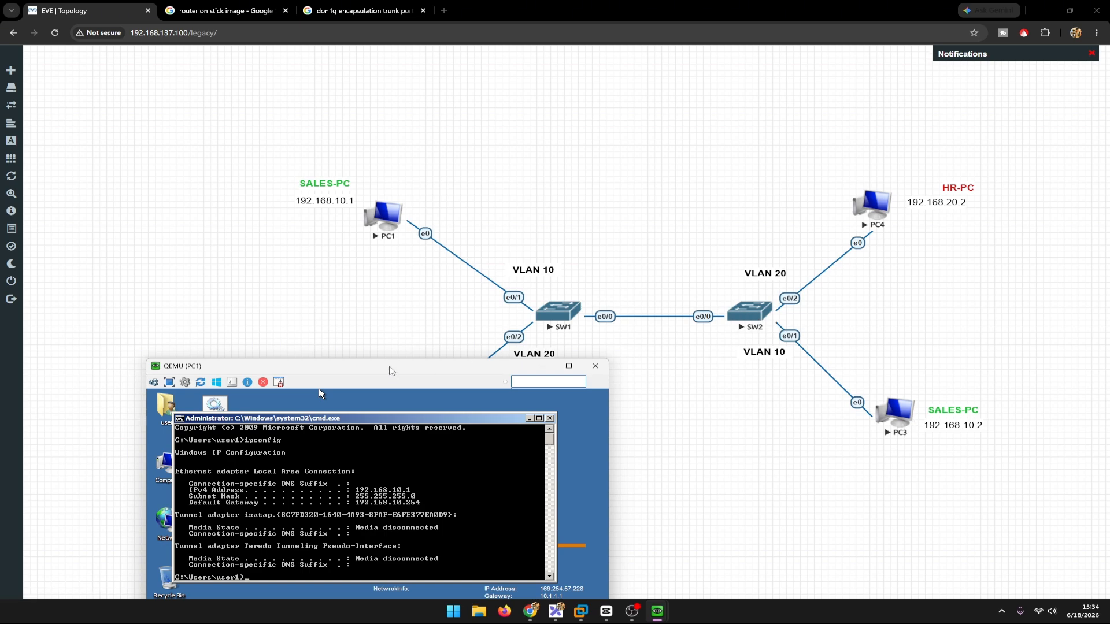
left_click_drag(409, 375, 682, 206)
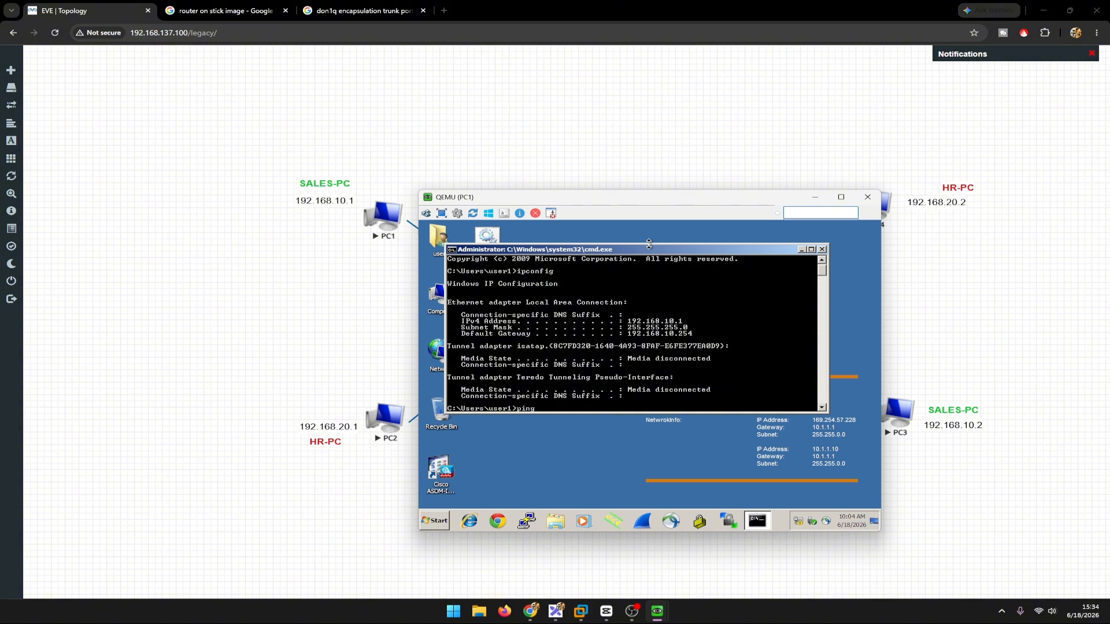
type("192.168.10.2")
key("Return")
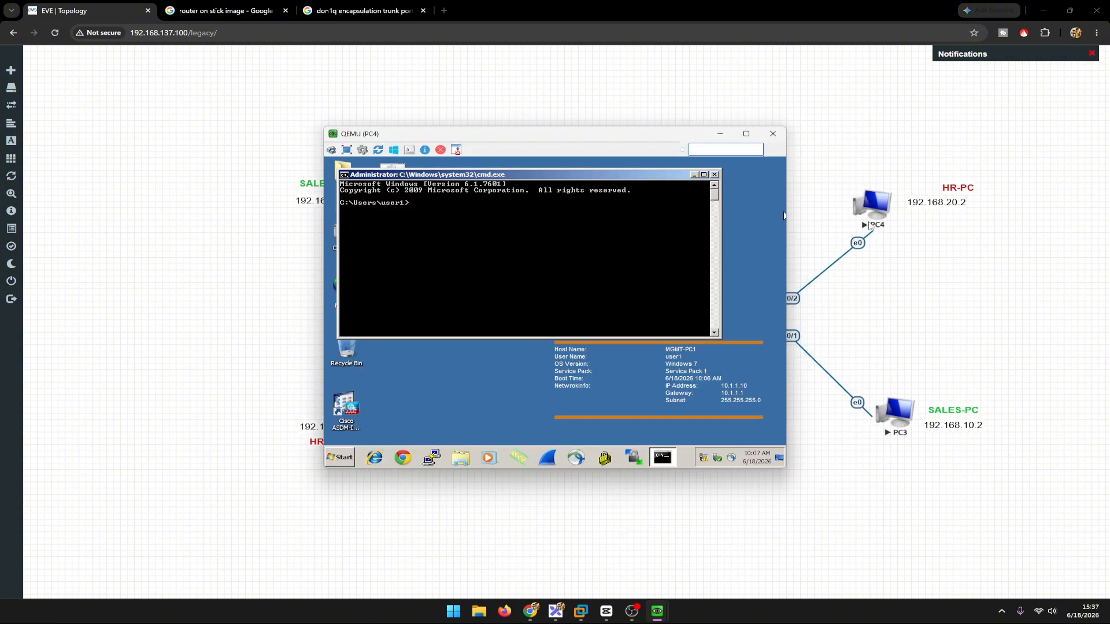
Step: Test HR VLAN 20 connectivity across the trunk by pinging 192.168.20.1 from PC4
left_click_drag(528, 126, 722, 354)
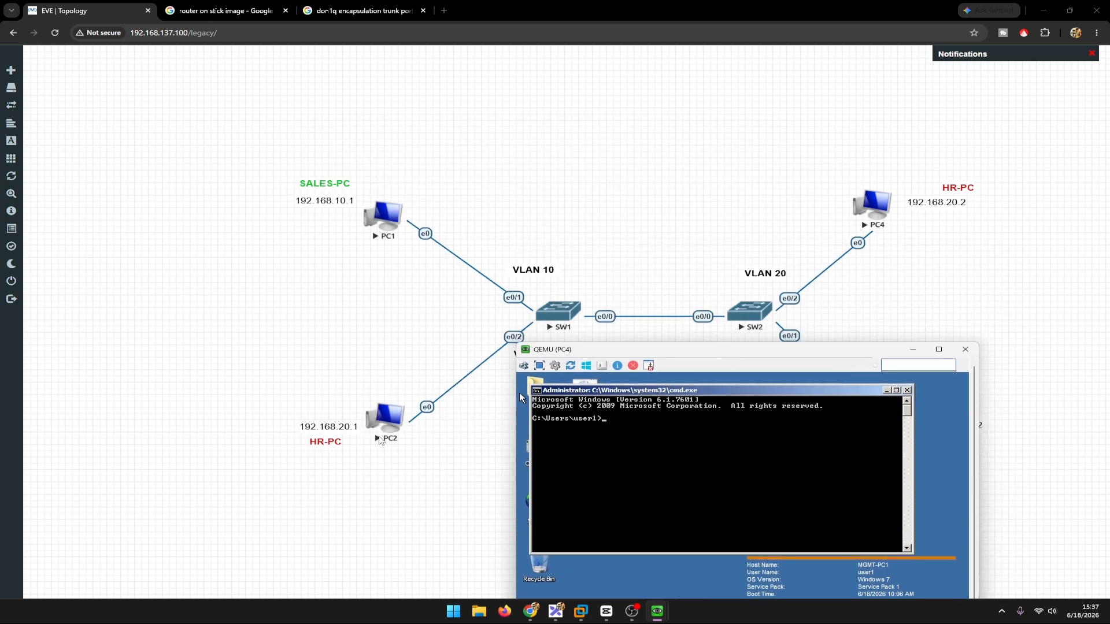
left_click_drag(696, 354, 576, 143)
type("pin")
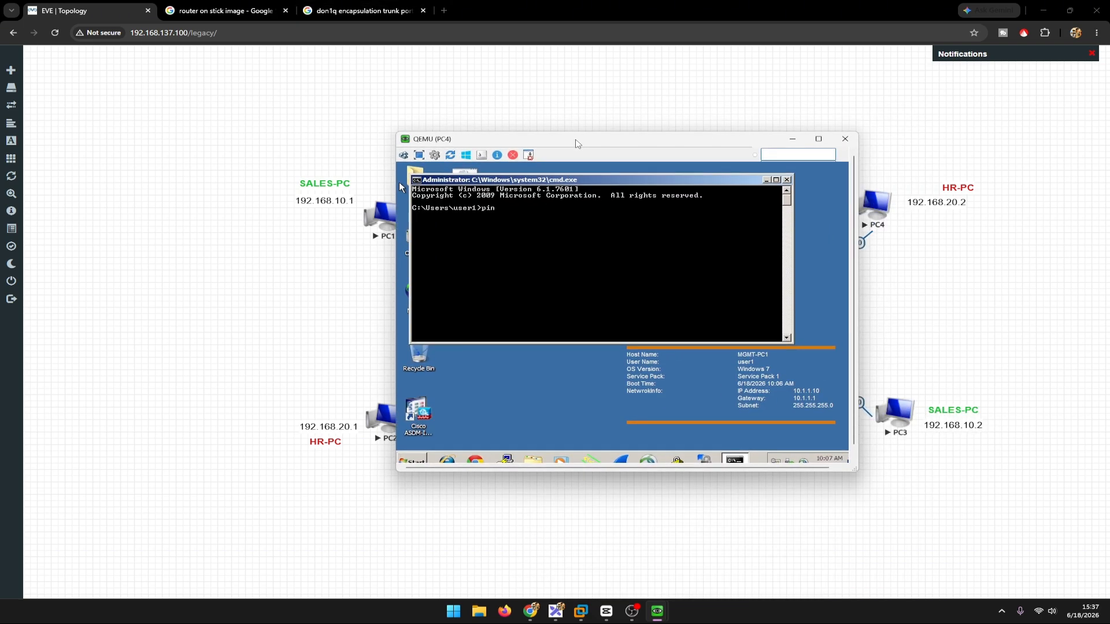
type("g 192.168.20.1")
key("Return")
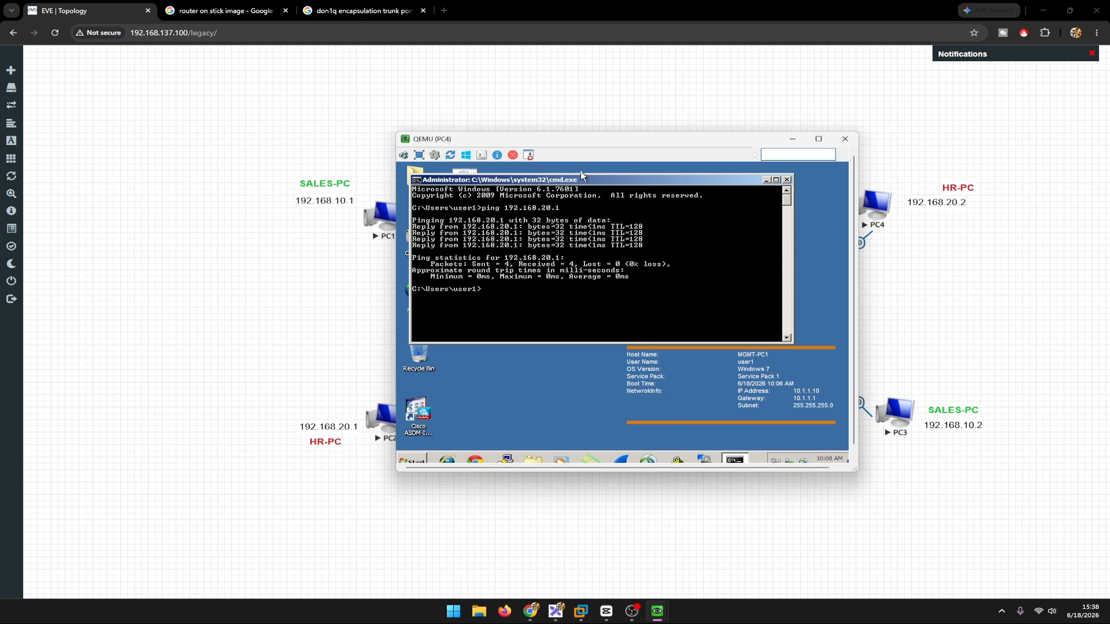
Step: Return to the PC1 console and test reachability between VLANs by pinging 192.168.20.1
left_click_drag(582, 139, 777, 156)
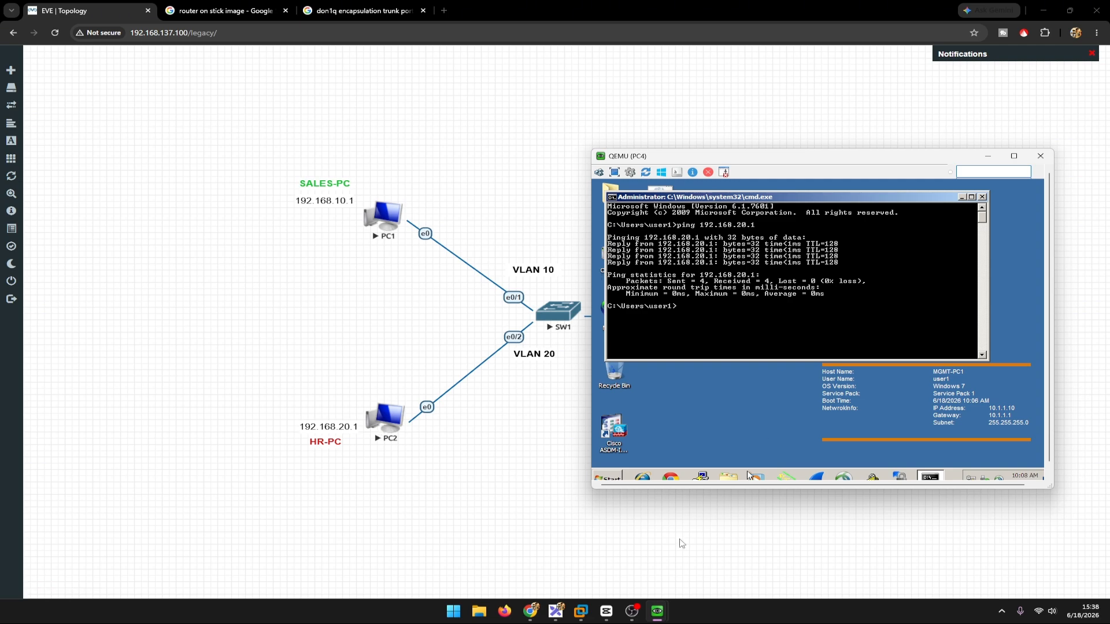
mouse_move(655, 611)
left_click(527, 558)
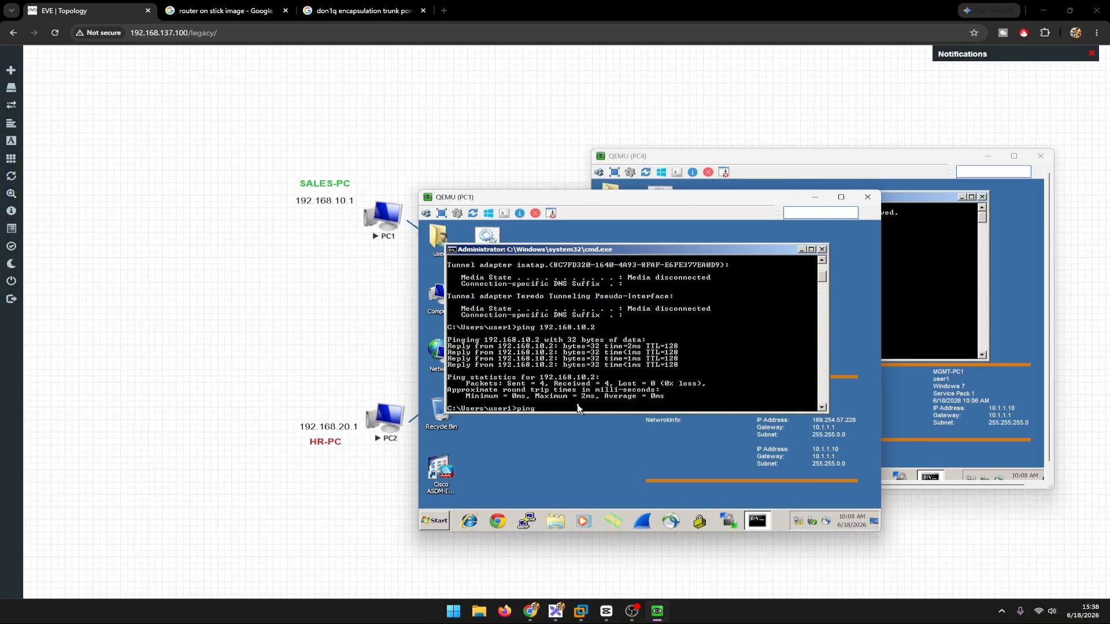
type("ping 192.168.20.1")
key("Return")
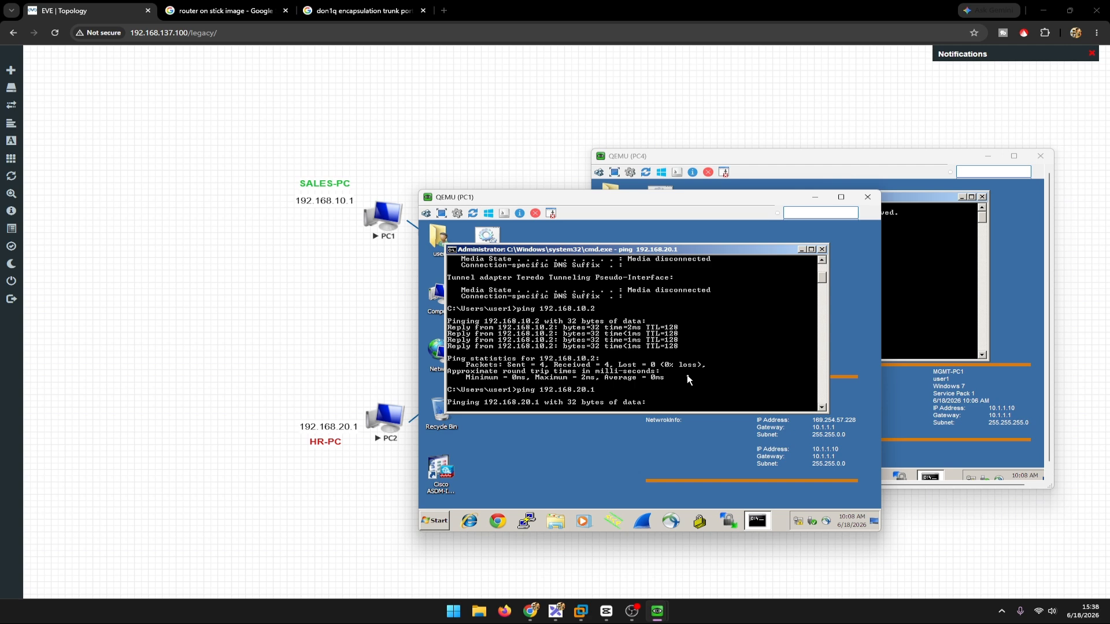